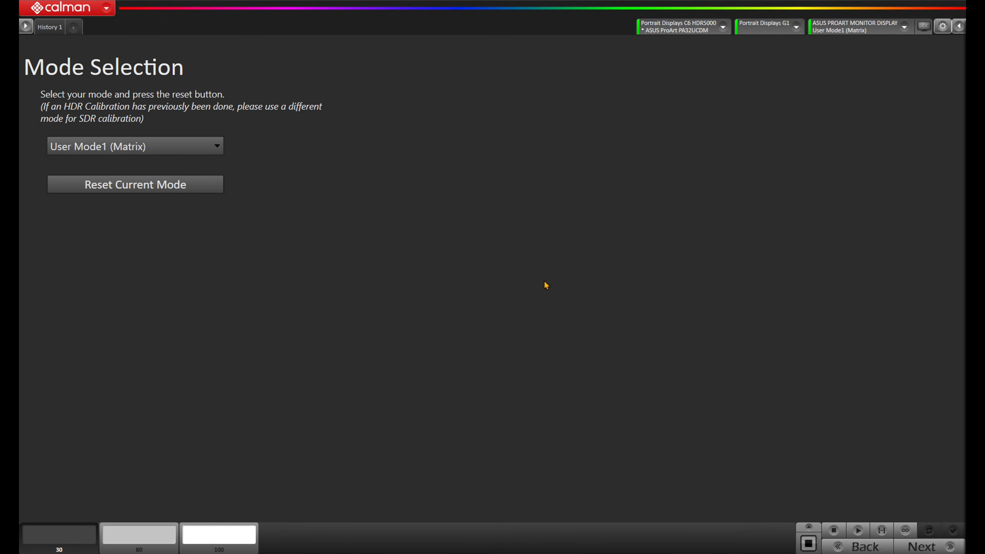
Proceed to Luminance Calibration, set the display brightness to 150 and measure the white luminance.
{"action": "left_click", "coordinate": [923, 547]}
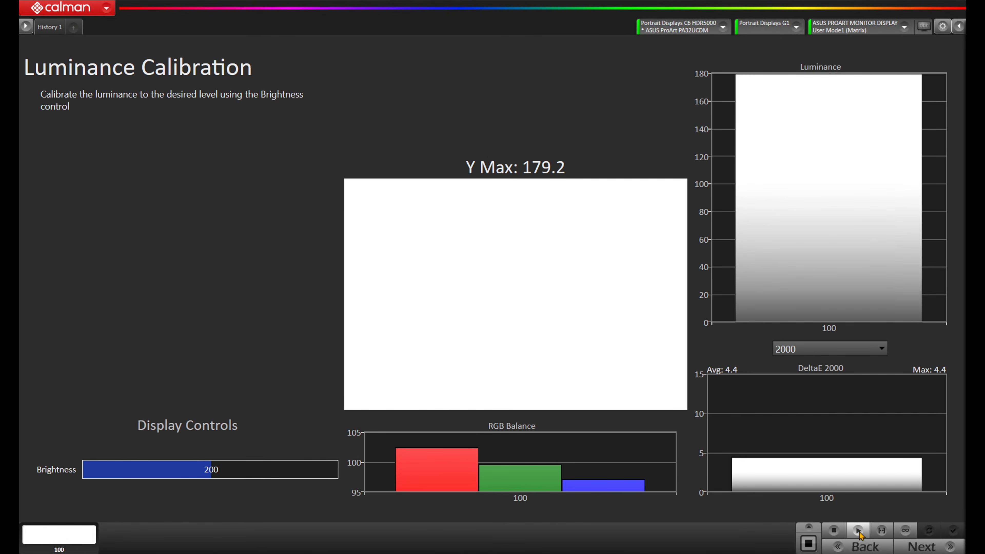
{"action": "mouse_move", "coordinate": [99, 469]}
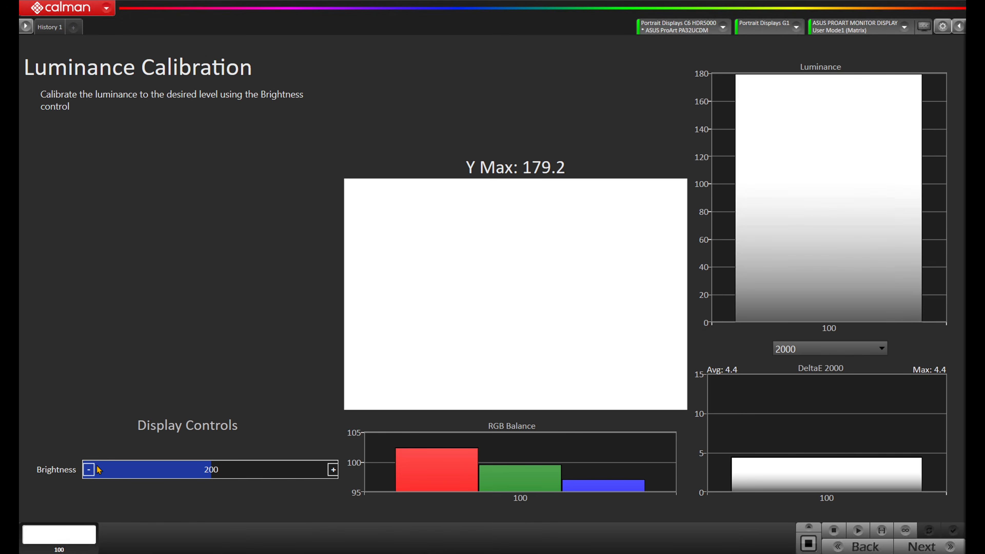
{"action": "left_click", "coordinate": [89, 471]}
{"action": "left_click", "coordinate": [89, 470]}
{"action": "left_click", "coordinate": [89, 471]}
{"action": "type", "text": "150"}
{"action": "key", "text": "Return"}
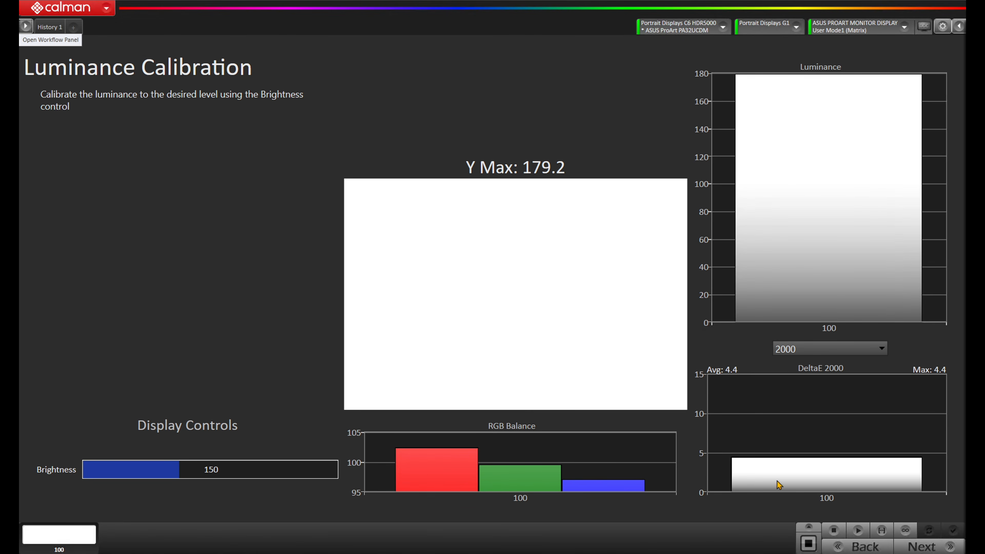
{"action": "left_click", "coordinate": [858, 531]}
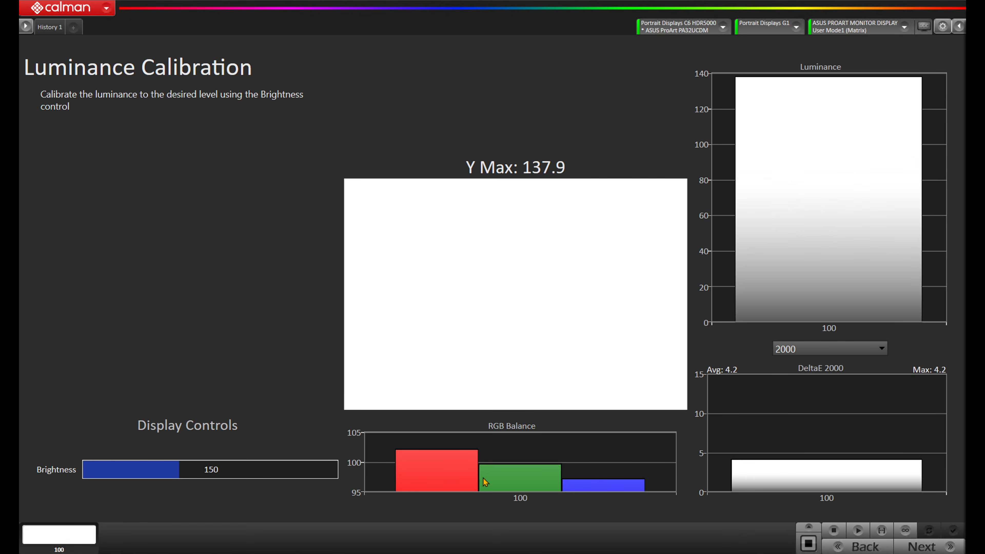
Set the display brightness to 100 and measure the white luminance again.
{"action": "left_click", "coordinate": [210, 469]}
{"action": "type", "text": "100"}
{"action": "key", "text": "Return"}
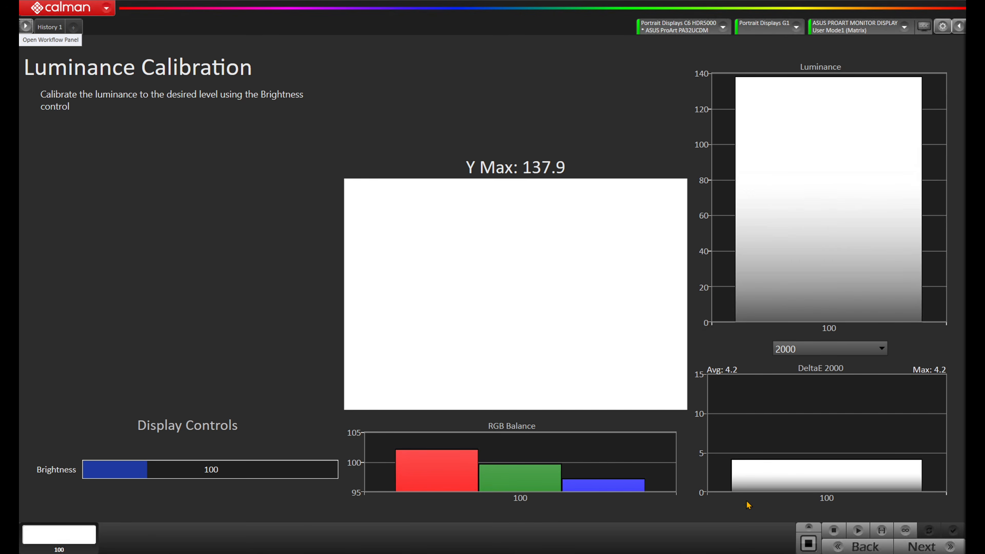
{"action": "left_click", "coordinate": [858, 531]}
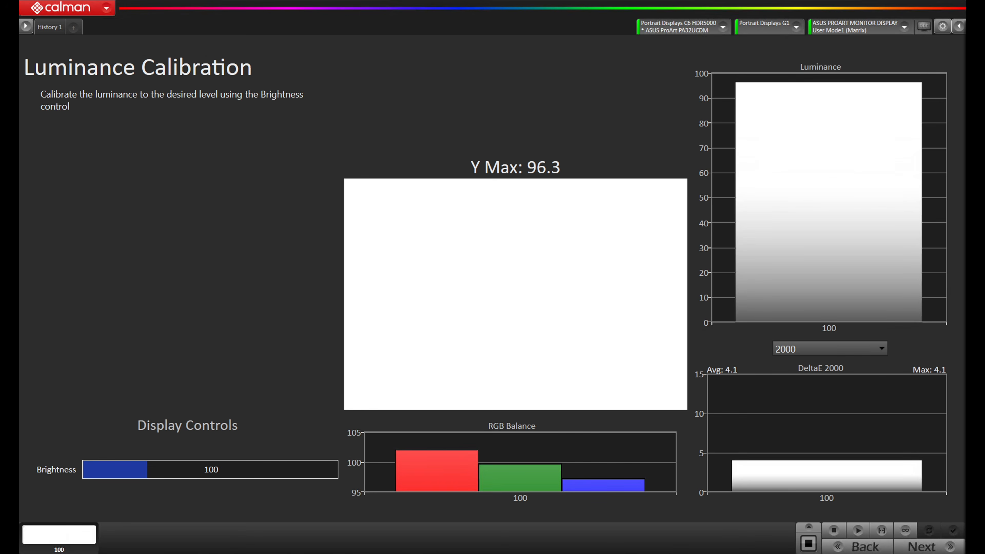
Settle the display brightness at 123 and proceed to the AutoCal (1D + Matrix) stage.
{"action": "left_click", "coordinate": [210, 469]}
{"action": "type", "text": "125"}
{"action": "key", "text": "Return"}
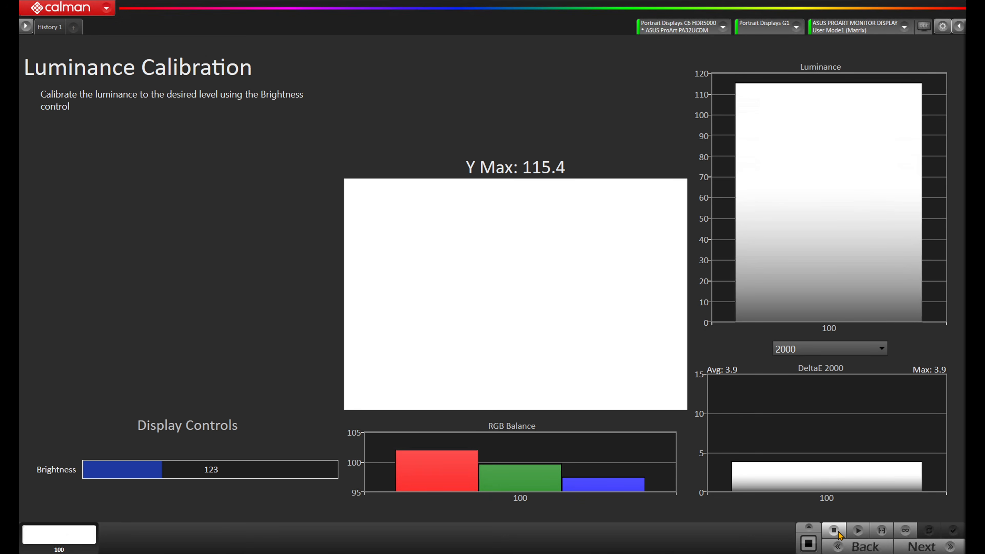
{"action": "left_click", "coordinate": [922, 547]}
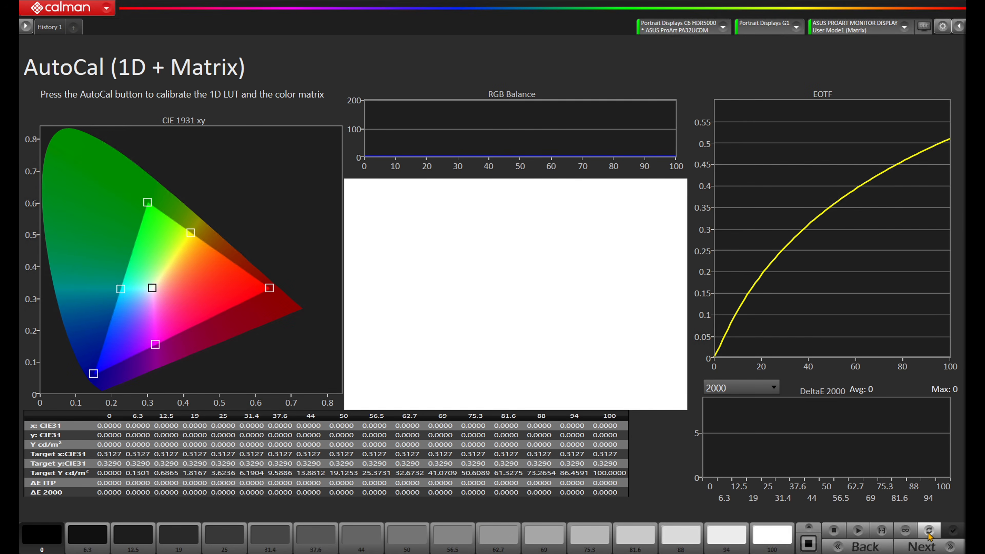
Run AutoCal with 33 - Full levels grayscale points and gamut CMS at stimulus level 100, both with a DeltaE target of 0.5.
{"action": "left_click", "coordinate": [928, 531]}
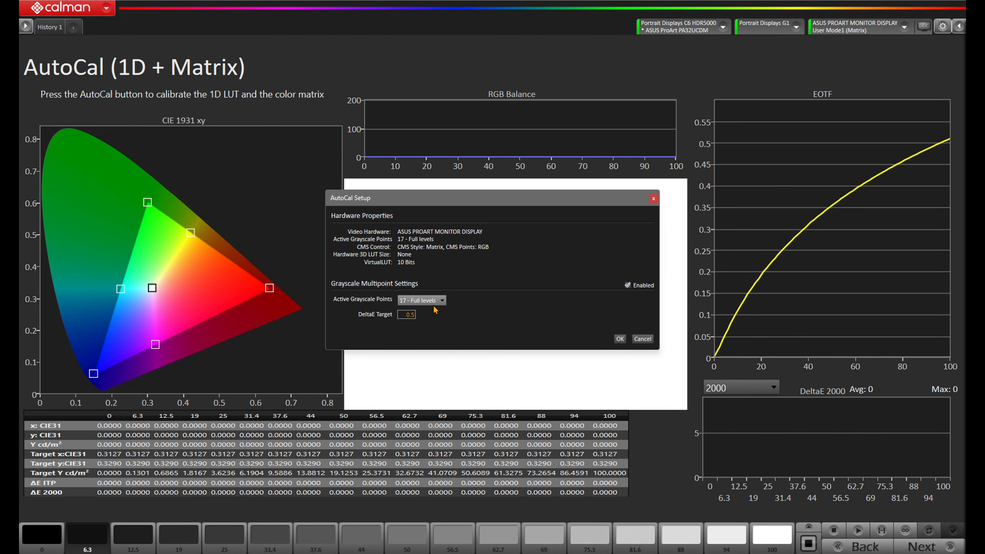
{"action": "left_click", "coordinate": [442, 301]}
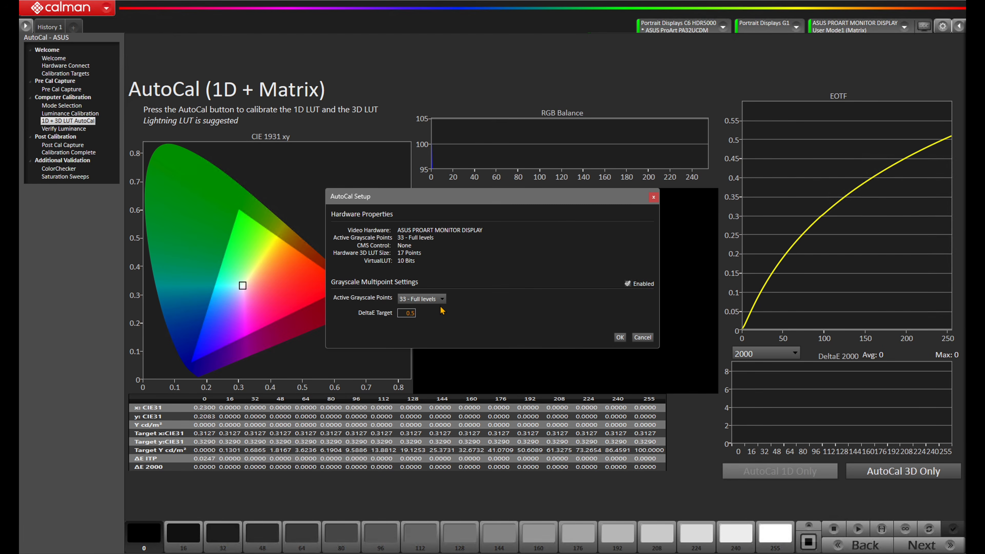
{"action": "left_click", "coordinate": [439, 301]}
{"action": "left_click", "coordinate": [440, 318]}
{"action": "left_click", "coordinate": [619, 337]}
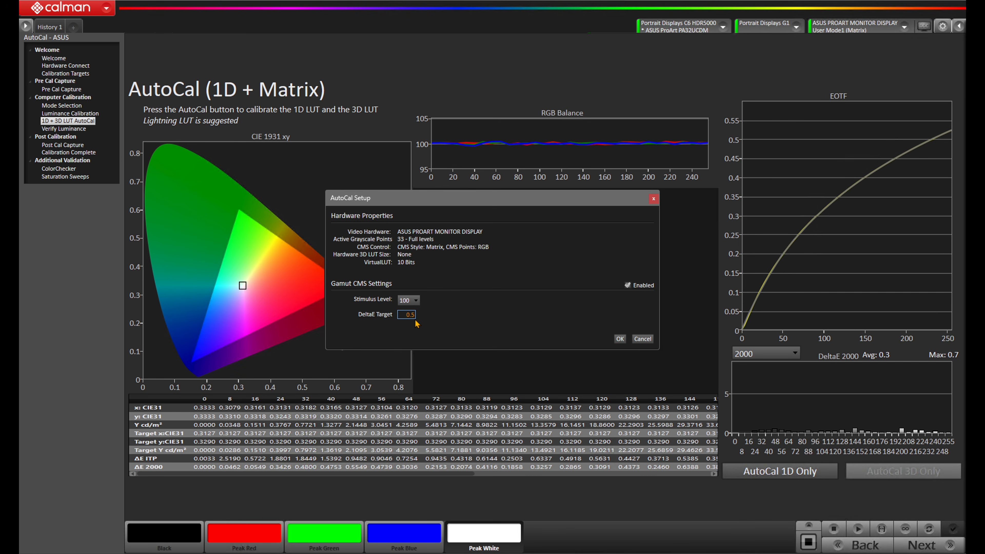
{"action": "left_click", "coordinate": [619, 340]}
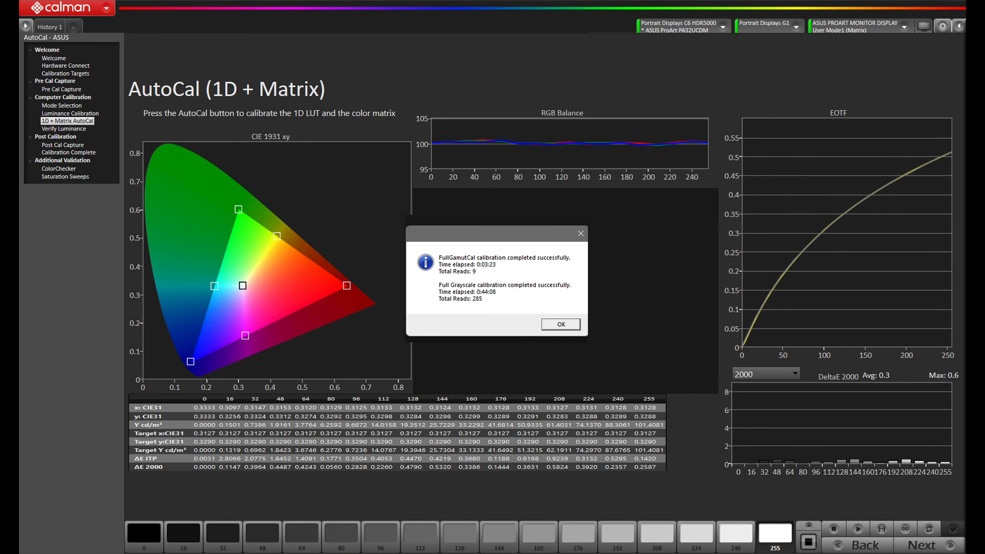
{"action": "left_click", "coordinate": [566, 326]}
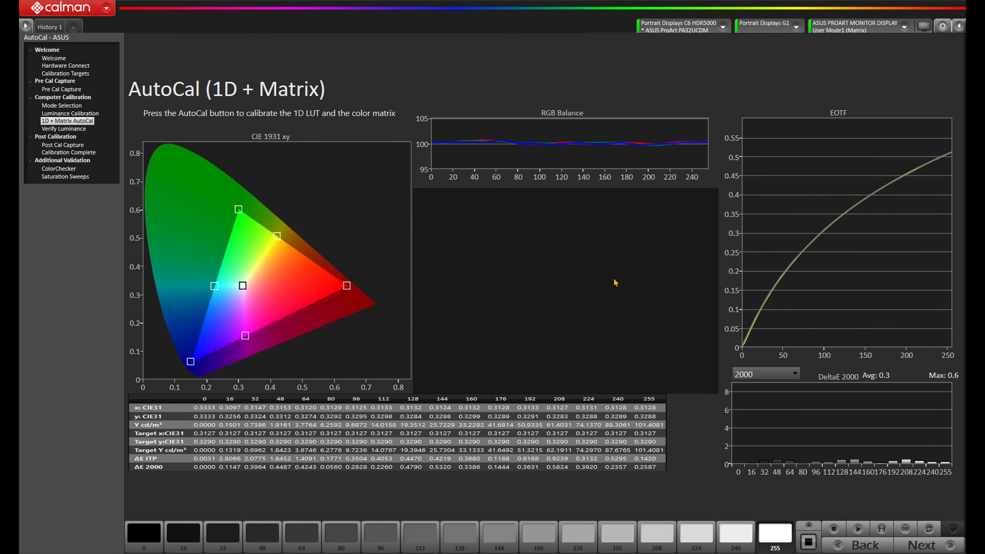
Proceed to Verify Luminance, measure white continuously and lower the display brightness to 115.
{"action": "left_click", "coordinate": [925, 546]}
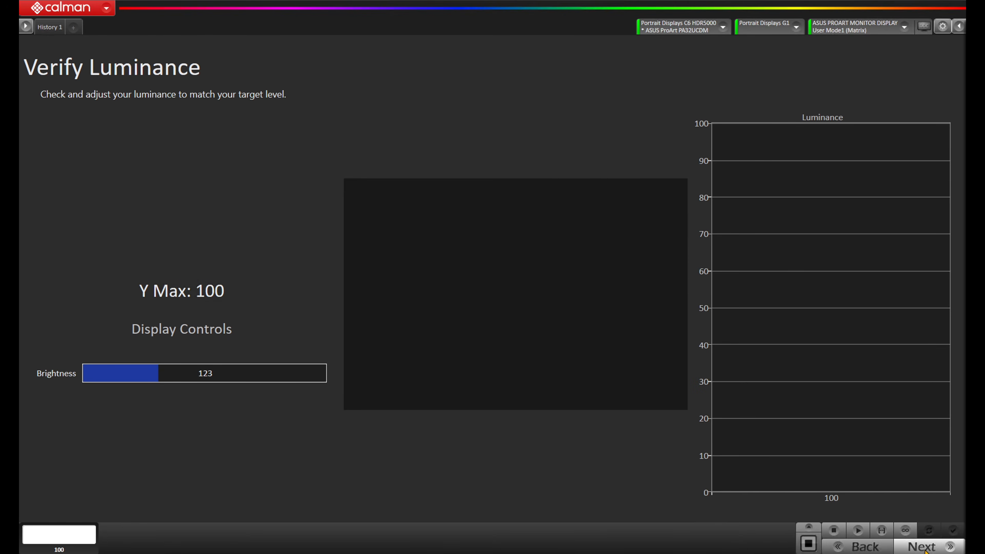
{"action": "left_click", "coordinate": [908, 529]}
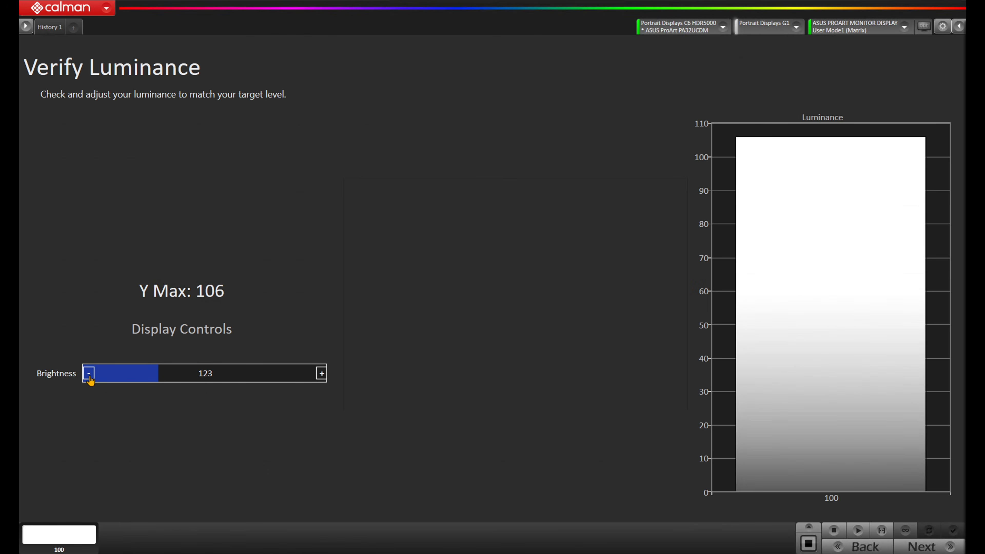
{"action": "left_click", "coordinate": [88, 374]}
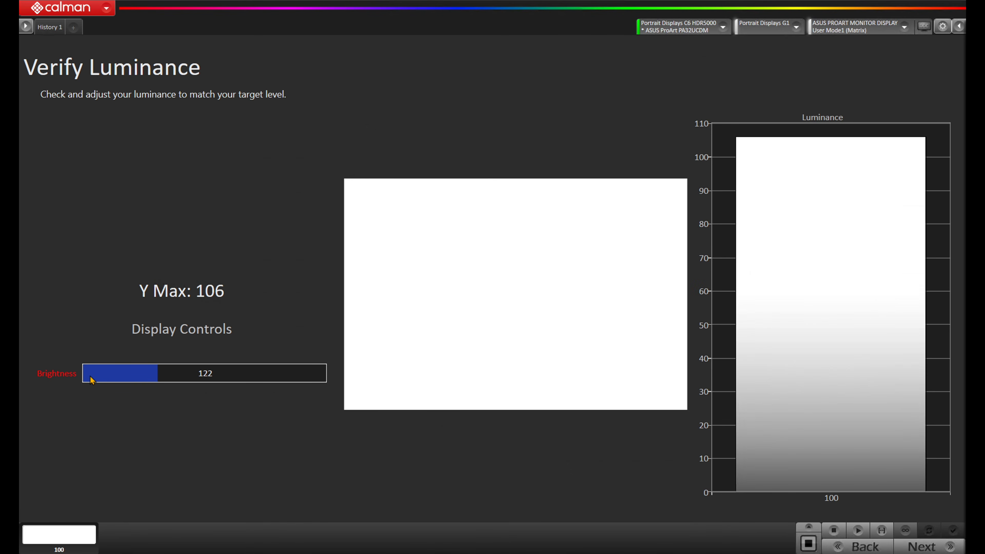
{"action": "left_click", "coordinate": [89, 374]}
{"action": "left_click", "coordinate": [90, 376]}
{"action": "left_click", "coordinate": [90, 377]}
{"action": "left_click", "coordinate": [90, 377]}
{"action": "left_click", "coordinate": [89, 378]}
{"action": "left_click", "coordinate": [89, 379]}
{"action": "left_click", "coordinate": [87, 373]}
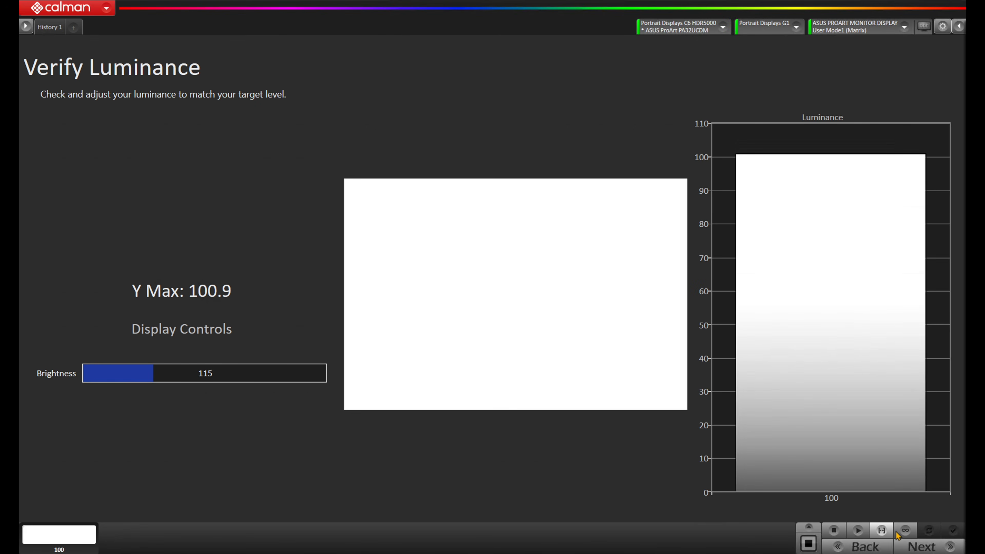
Capture the post-calibration grayscale and color series with 21 Point 5% step 0-100%, and continue to the Calibration Complete page.
{"action": "left_click", "coordinate": [927, 549]}
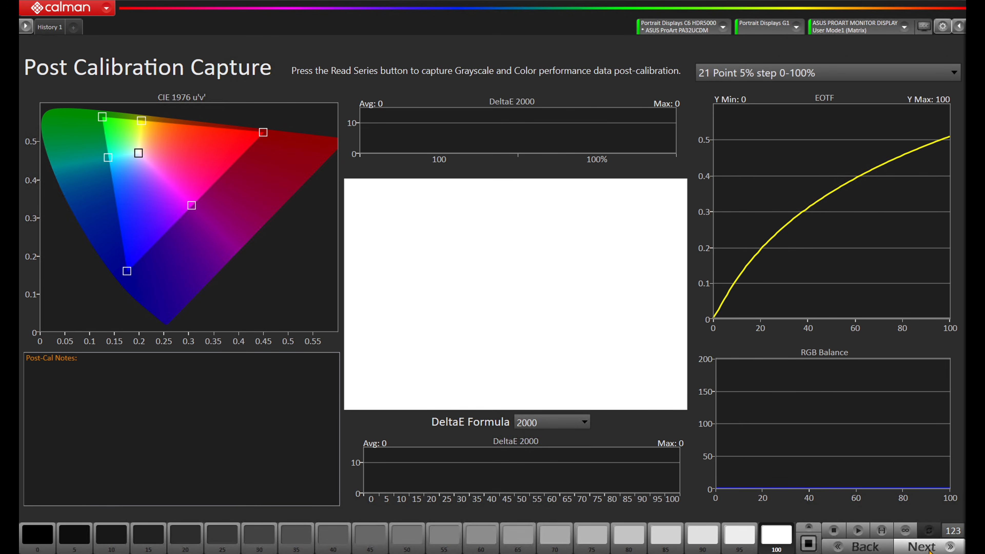
{"action": "left_click", "coordinate": [883, 534]}
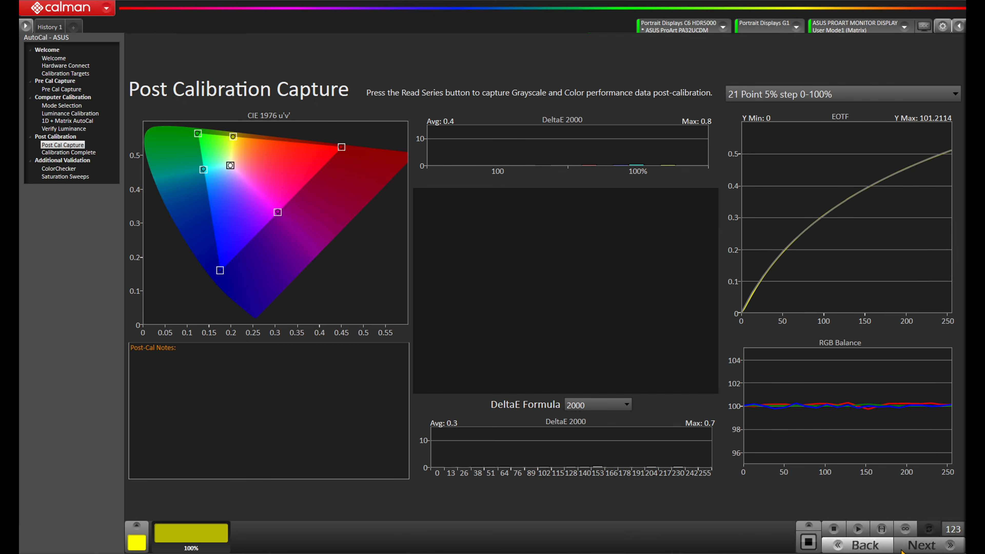
{"action": "left_click", "coordinate": [922, 546]}
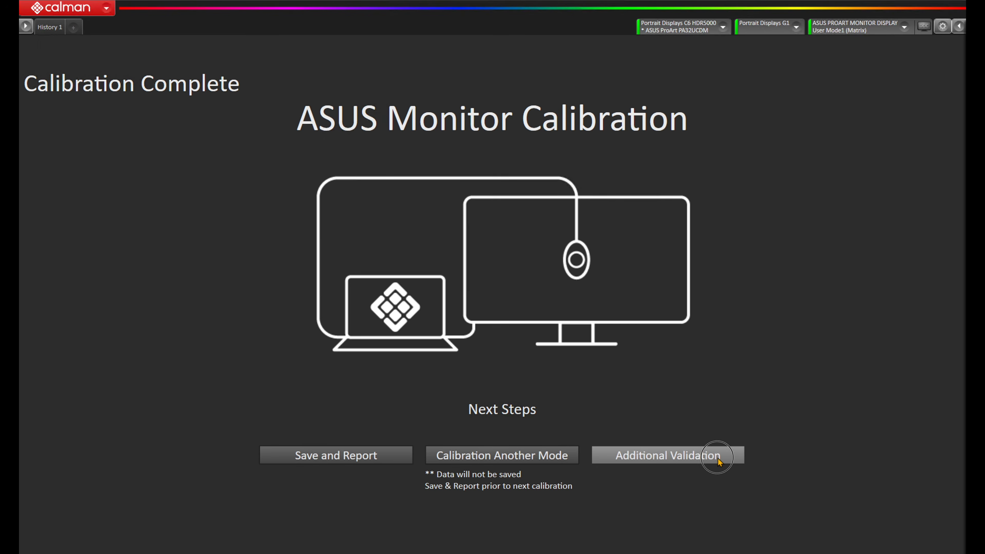
Run the additional validation by measuring the ColorChecker series and the 25% Sweeps saturation series.
{"action": "left_click", "coordinate": [718, 458]}
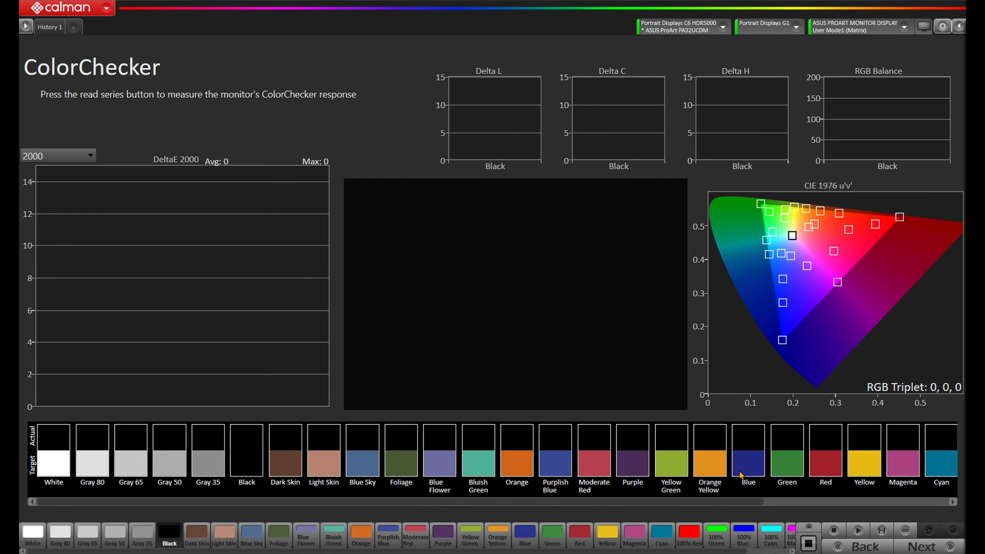
{"action": "left_click", "coordinate": [884, 531]}
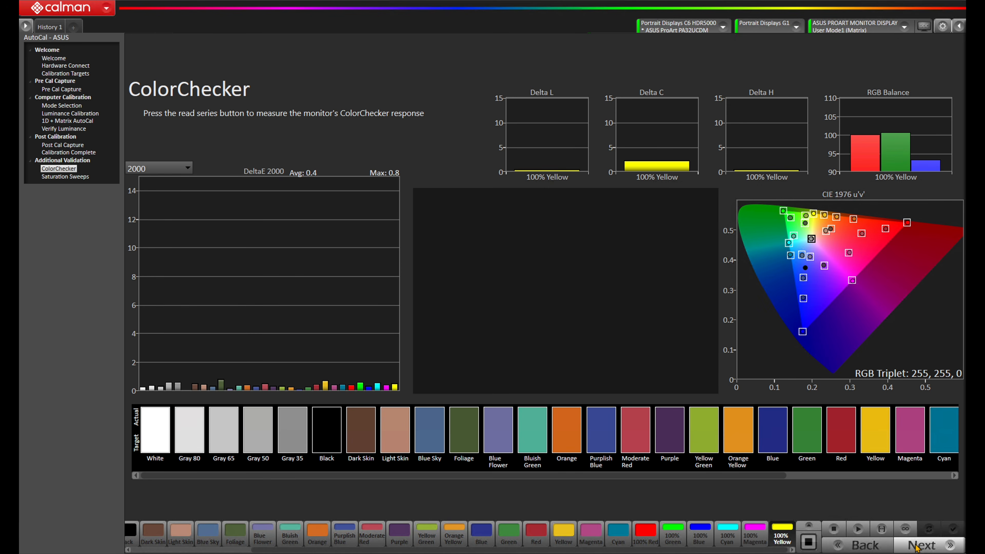
{"action": "left_click", "coordinate": [932, 545]}
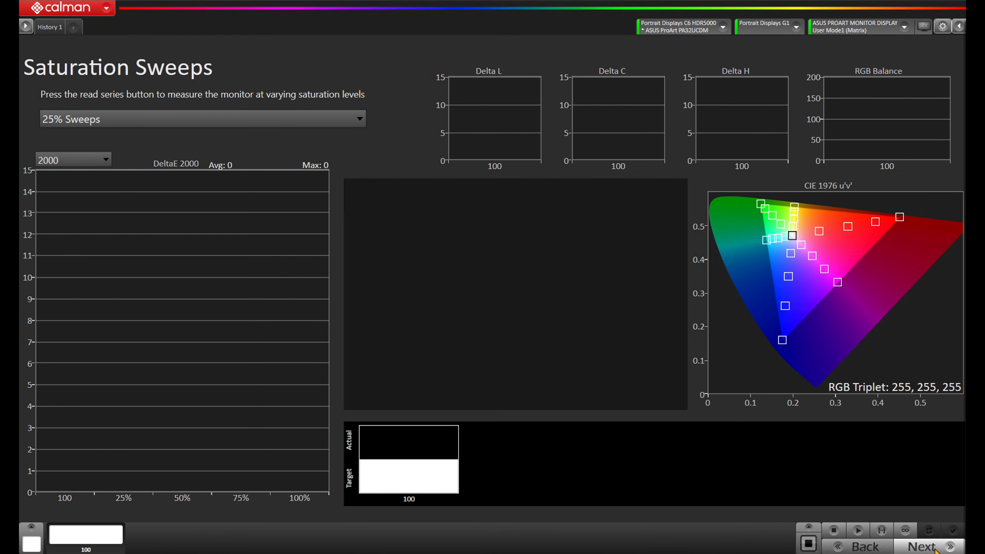
{"action": "left_click", "coordinate": [882, 530]}
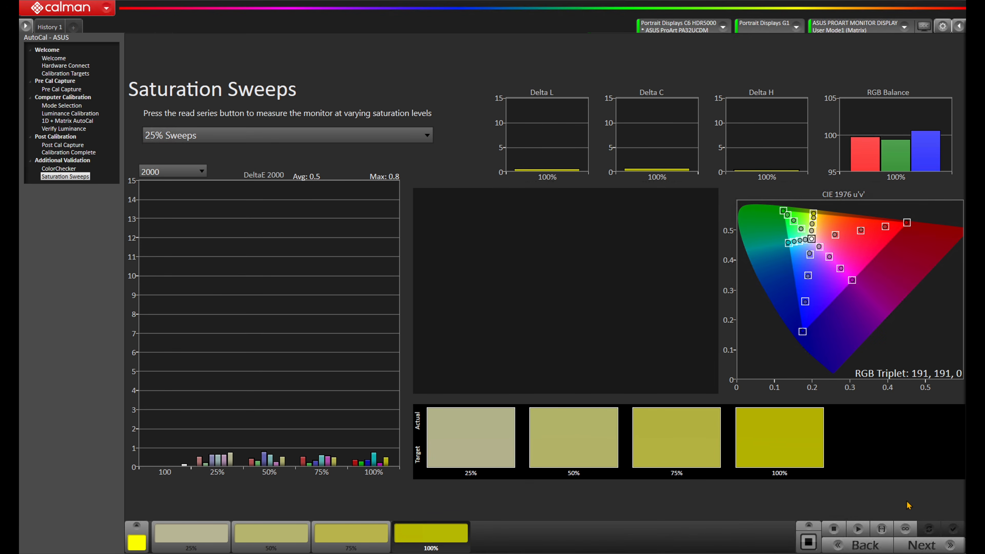
{"action": "left_click", "coordinate": [917, 545]}
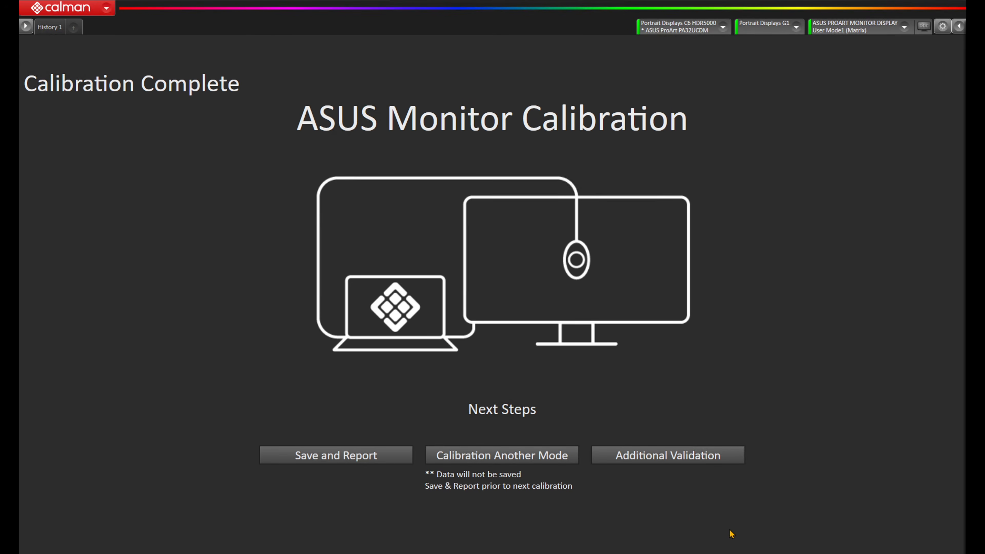
Start calibrating another mode, with HDR as the mode and OLED as the display type.
{"action": "left_click", "coordinate": [553, 463]}
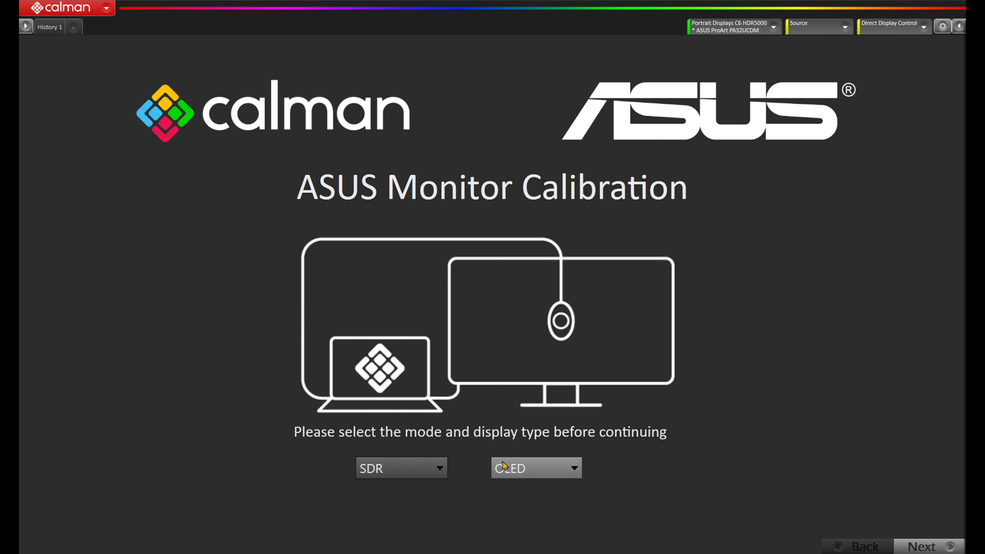
{"action": "left_click", "coordinate": [430, 473]}
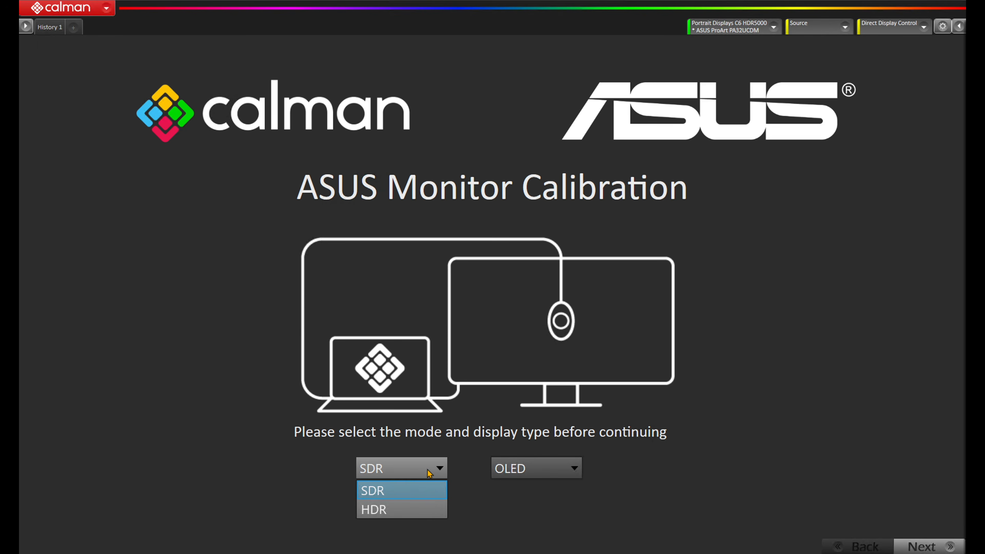
{"action": "left_click", "coordinate": [366, 510]}
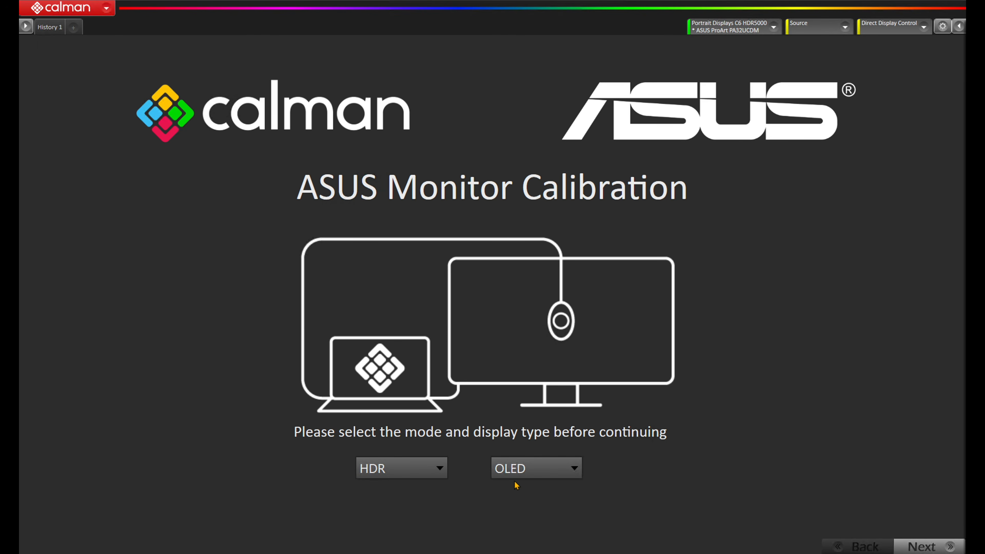
{"action": "left_click", "coordinate": [551, 471]}
{"action": "left_click", "coordinate": [549, 510]}
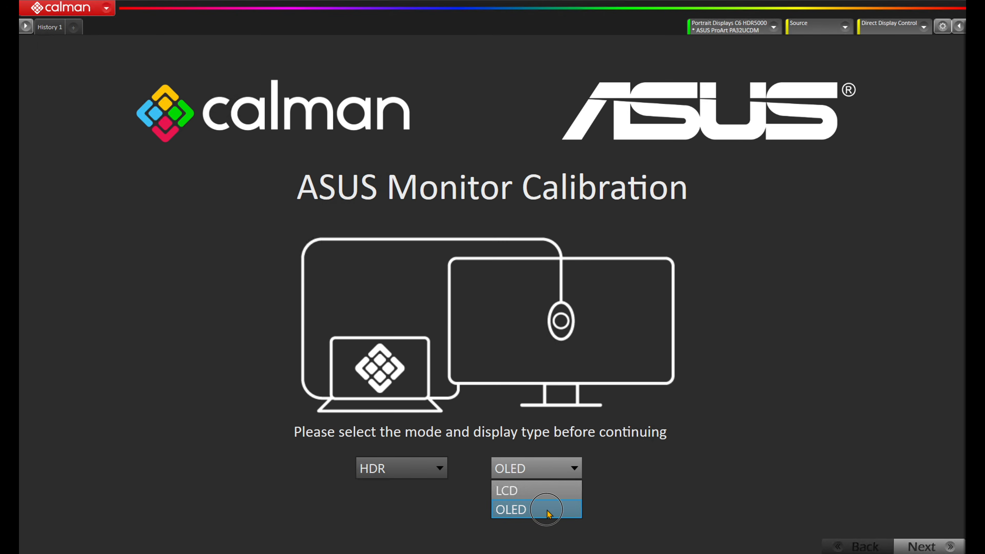
{"action": "left_click", "coordinate": [920, 543]}
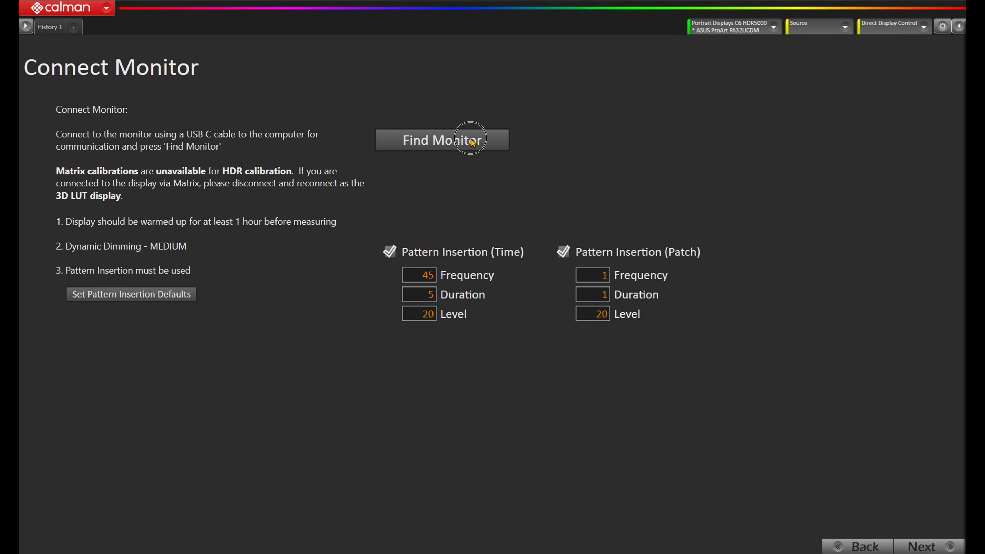
Connect the ASUS ProArt Monitors 3D LUT display and the Portrait Displays G1 pattern generator.
{"action": "left_click", "coordinate": [473, 142]}
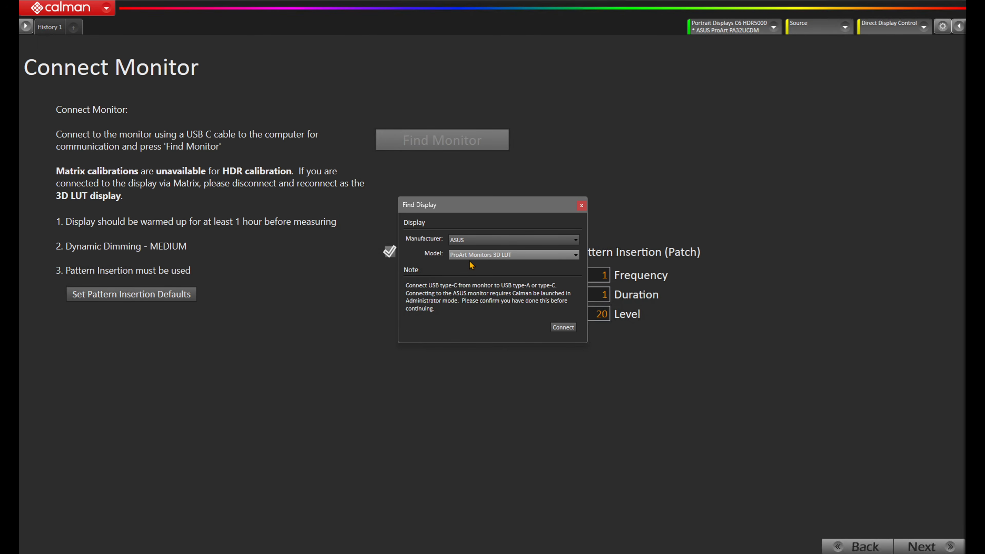
{"action": "left_click", "coordinate": [563, 327]}
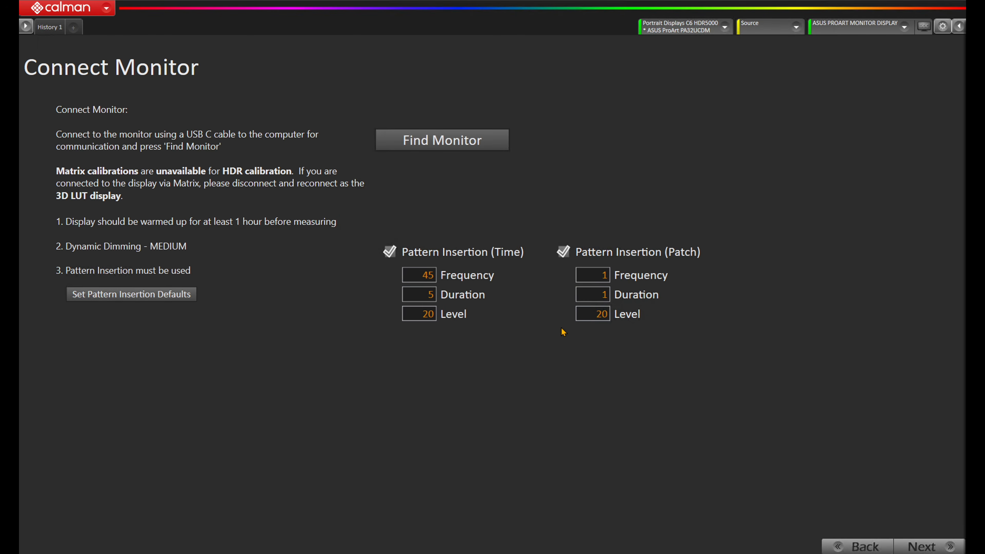
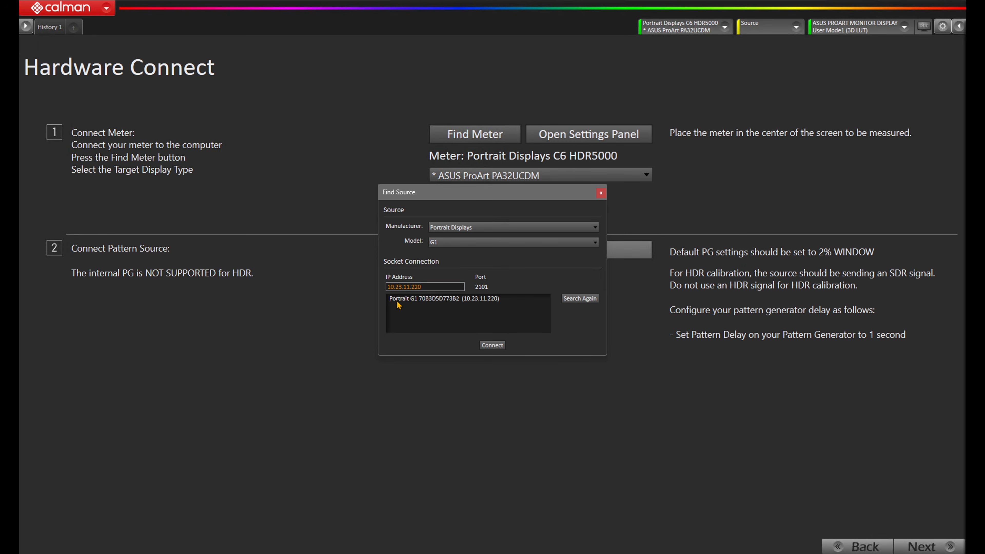
{"action": "left_click", "coordinate": [432, 300]}
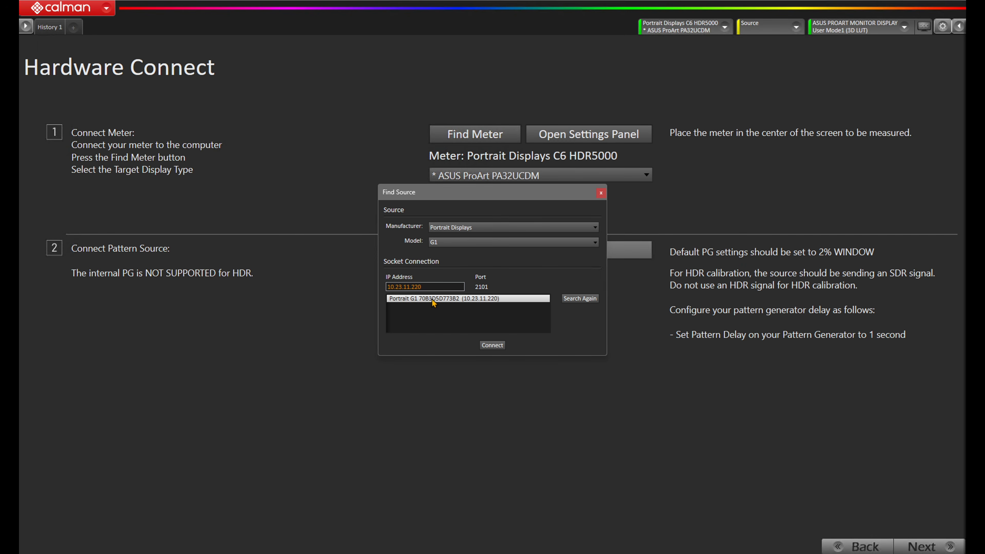
{"action": "left_click", "coordinate": [491, 345]}
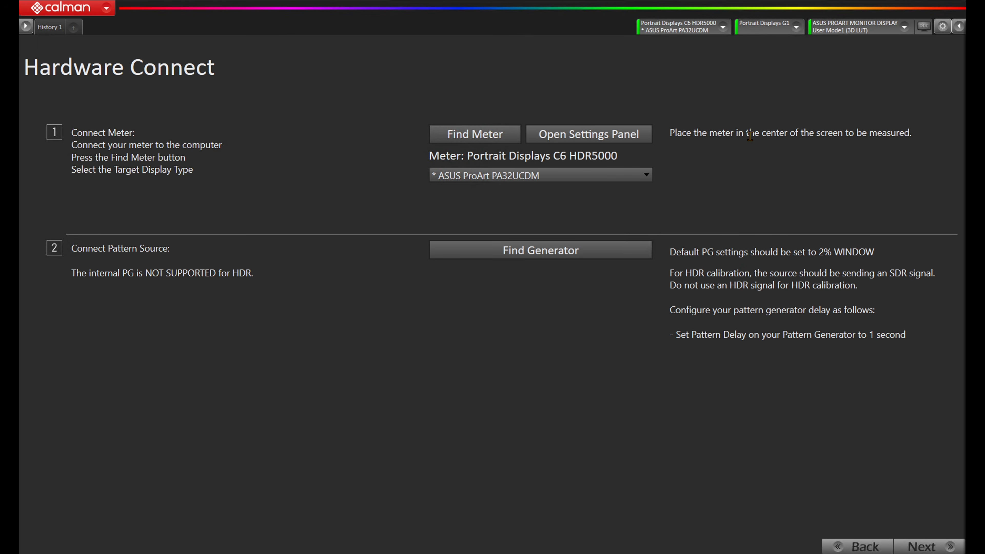
Set the G1 pattern generator's window size to 2% and its delay to 1 second.
{"action": "left_click", "coordinate": [772, 31]}
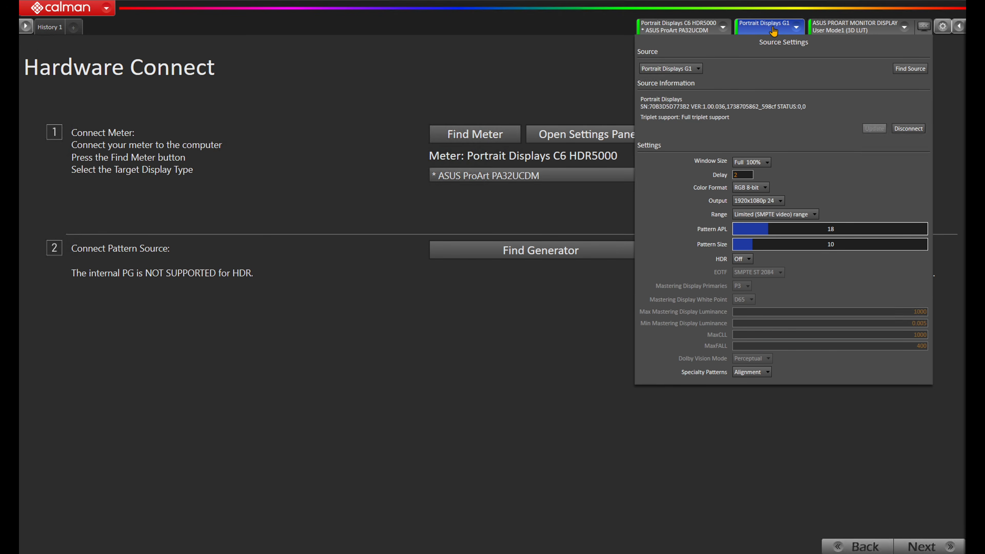
{"action": "left_click", "coordinate": [763, 164]}
{"action": "left_click", "coordinate": [758, 181]}
{"action": "double_click", "coordinate": [747, 177]}
{"action": "key", "text": "Tab"}
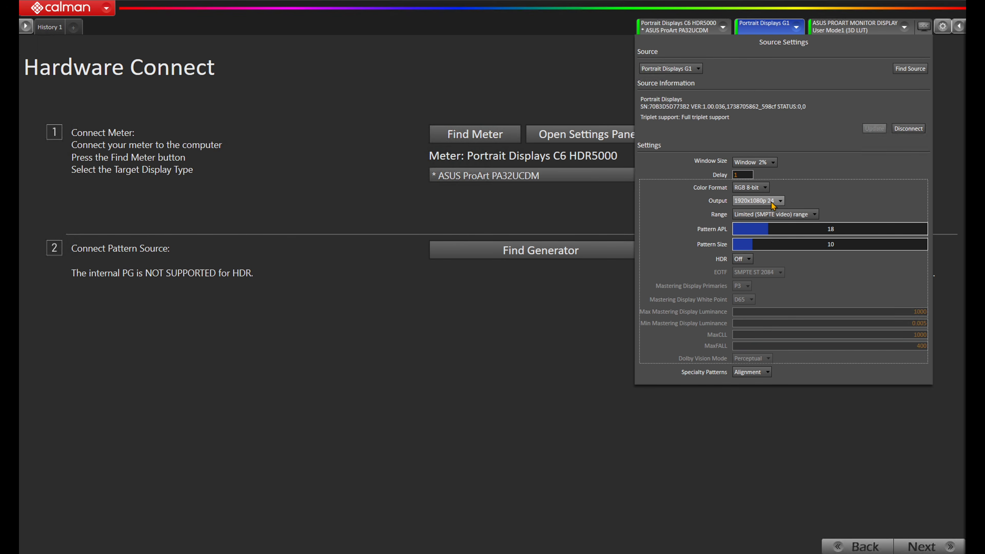
Set the pattern generator's output to 3840x2160p 24 and its range to Full range, and continue to the Calibration Targets page.
{"action": "left_click", "coordinate": [773, 205]}
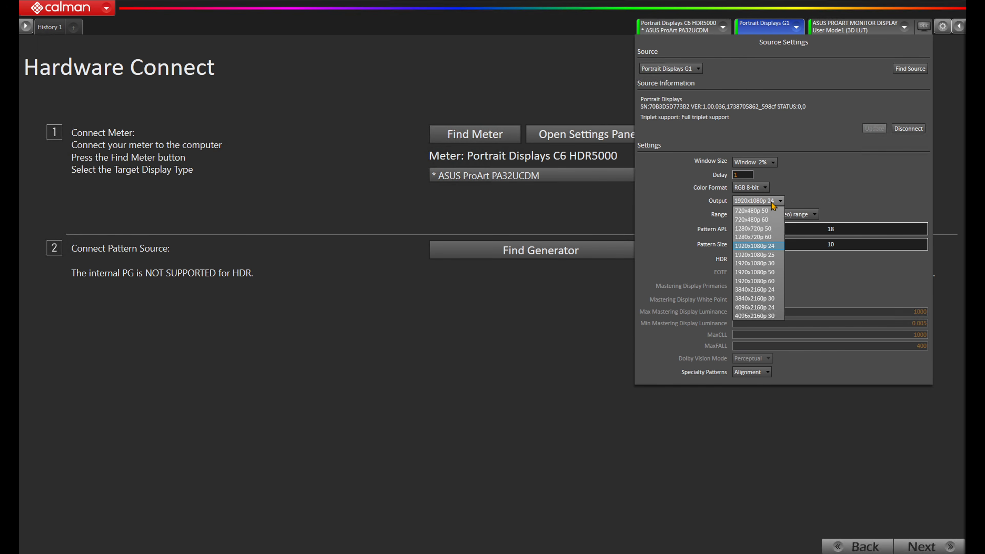
{"action": "left_click", "coordinate": [766, 291]}
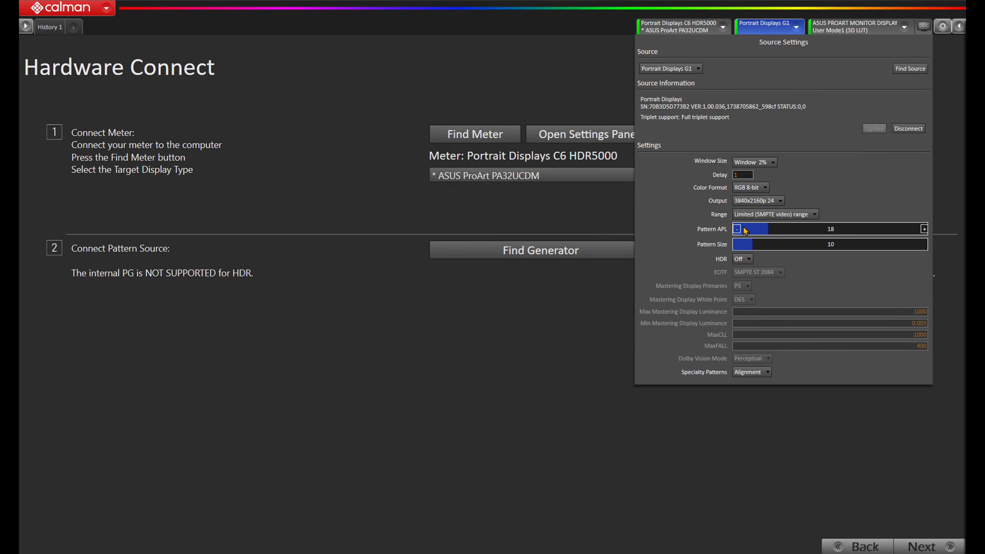
{"action": "left_click", "coordinate": [762, 214]}
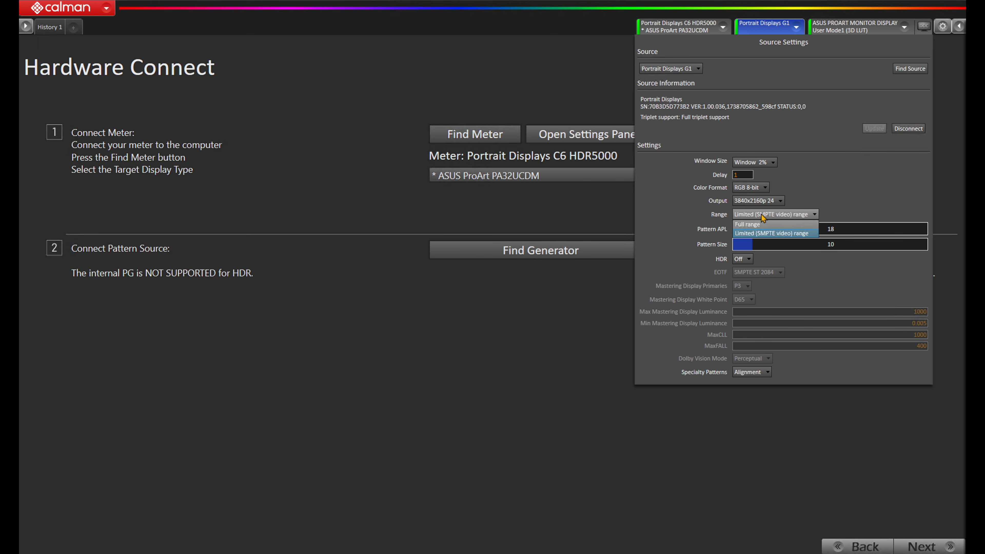
{"action": "left_click", "coordinate": [761, 229]}
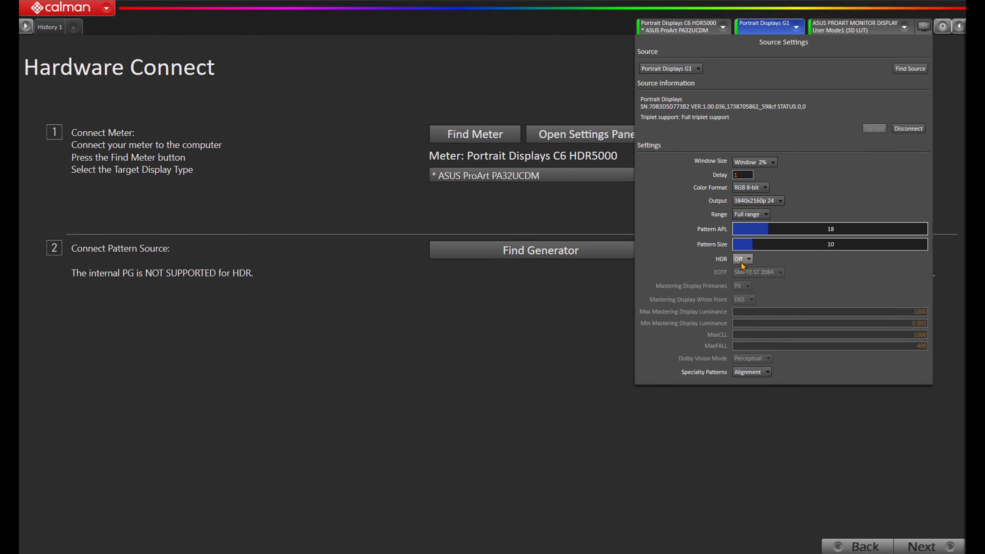
{"action": "left_click", "coordinate": [922, 547]}
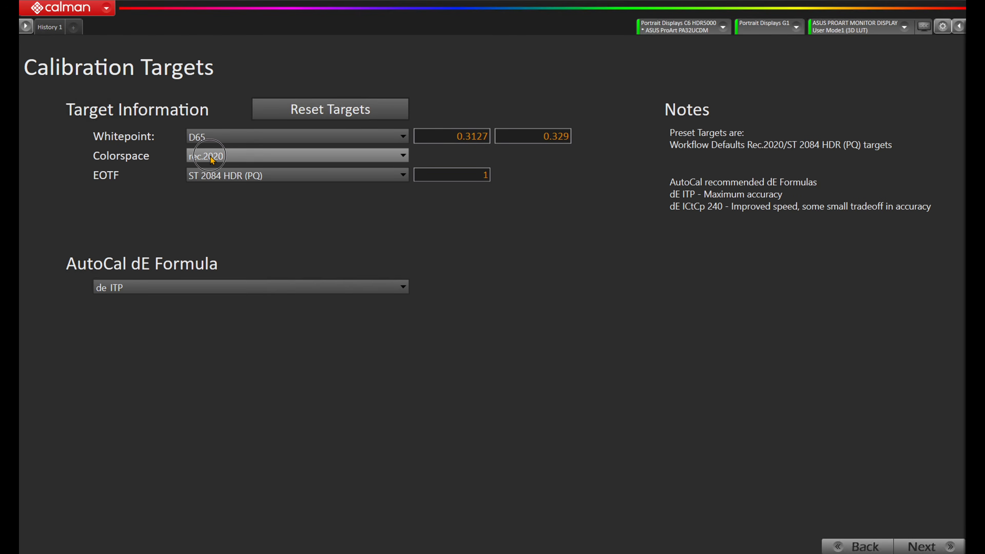
Target the DCI P3 colorspace with a custom whitepoint of 0.3127, 0.329, and capture the pre-calibration grayscale and color series.
{"action": "left_click", "coordinate": [212, 159]}
{"action": "left_click", "coordinate": [207, 199]}
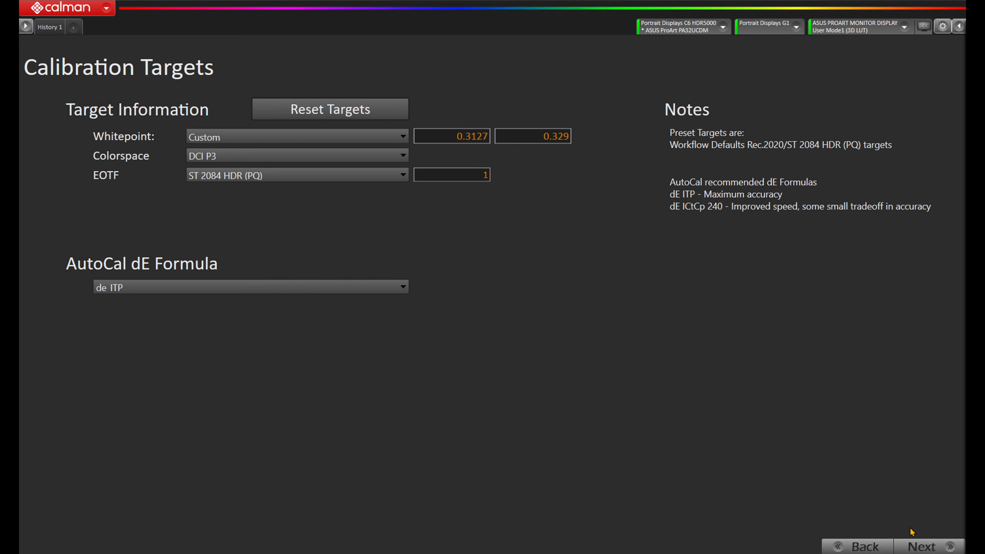
{"action": "left_click", "coordinate": [921, 545]}
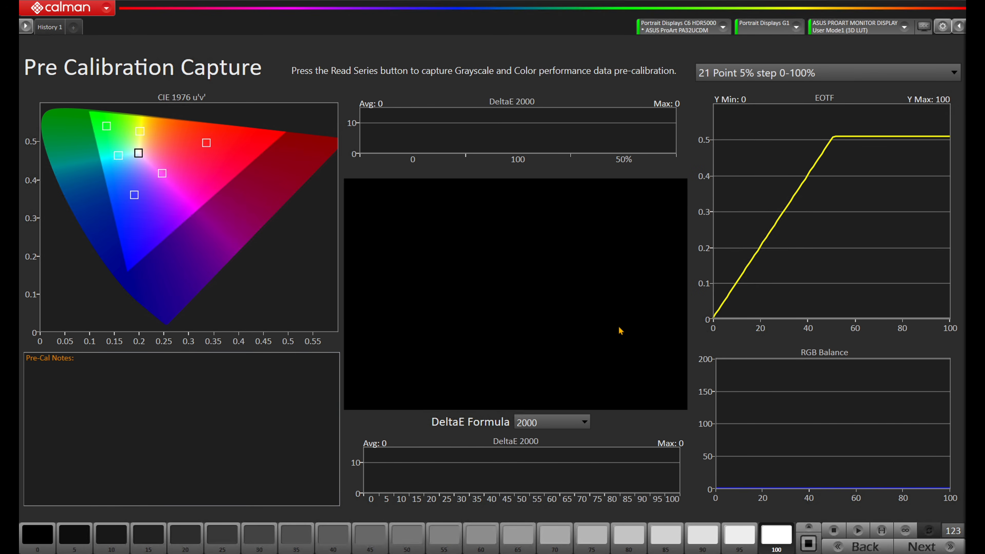
{"action": "left_click", "coordinate": [881, 530]}
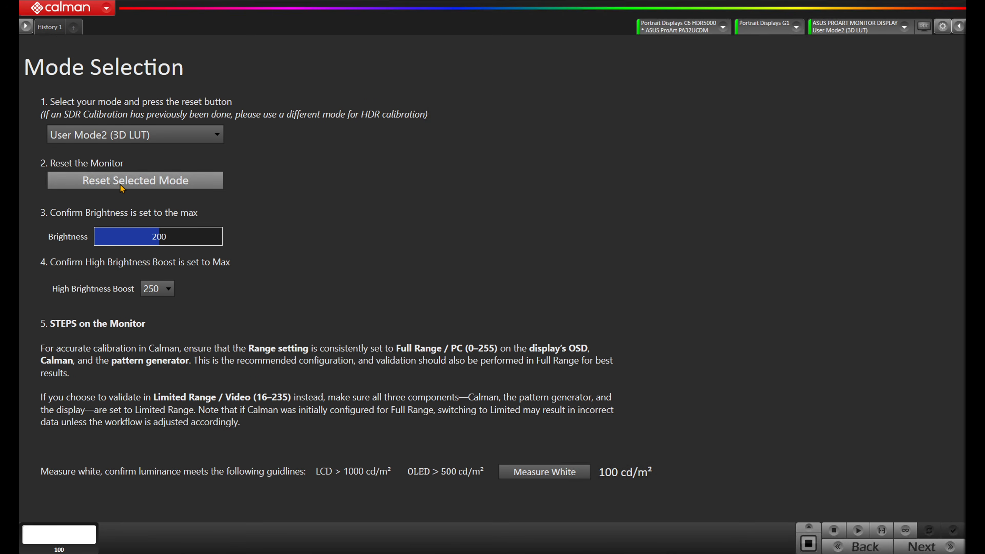
Reset User Mode2 (3D LUT) on the monitor, with brightness at 400 and High Brightness Boost at Max.
{"action": "left_click", "coordinate": [120, 184]}
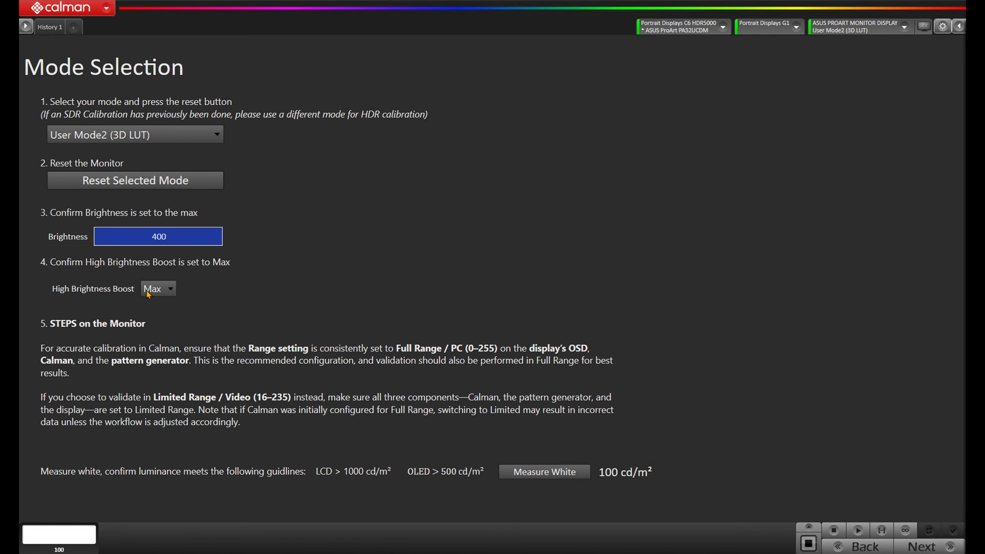
{"action": "left_click", "coordinate": [155, 289]}
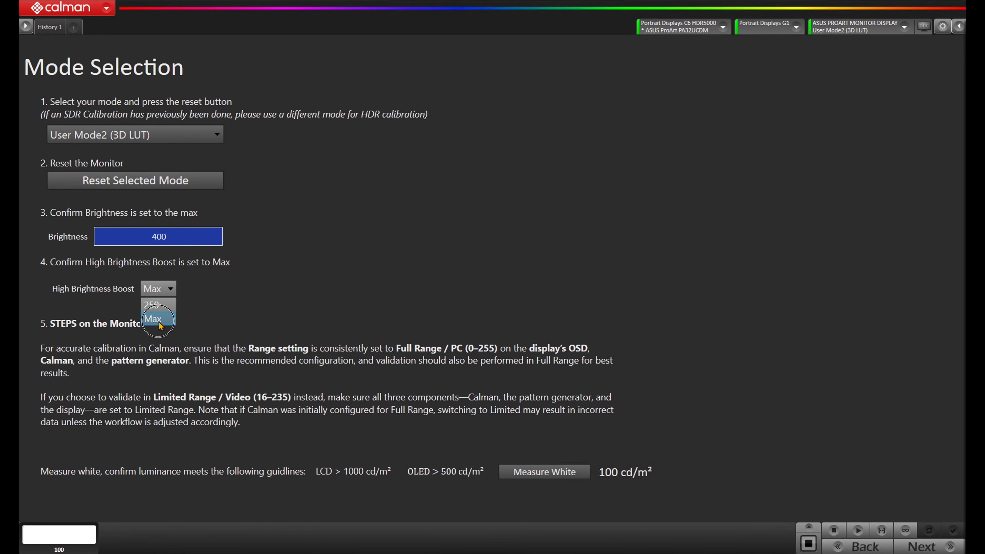
{"action": "left_click", "coordinate": [159, 324]}
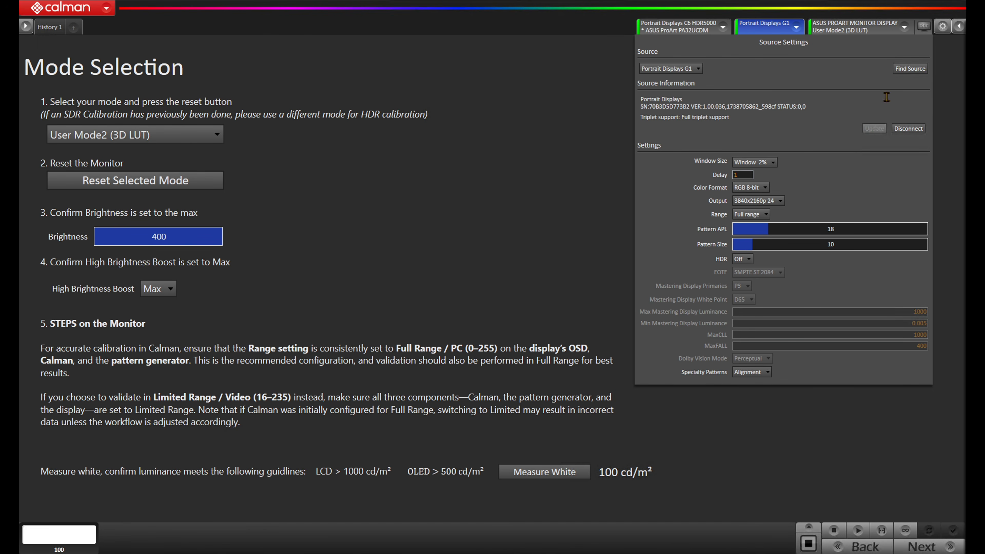
Check the workflow's luminance levels setting, measure the white luminance, and proceed toward the 3D LUT AutoCal page.
{"action": "left_click", "coordinate": [943, 27]}
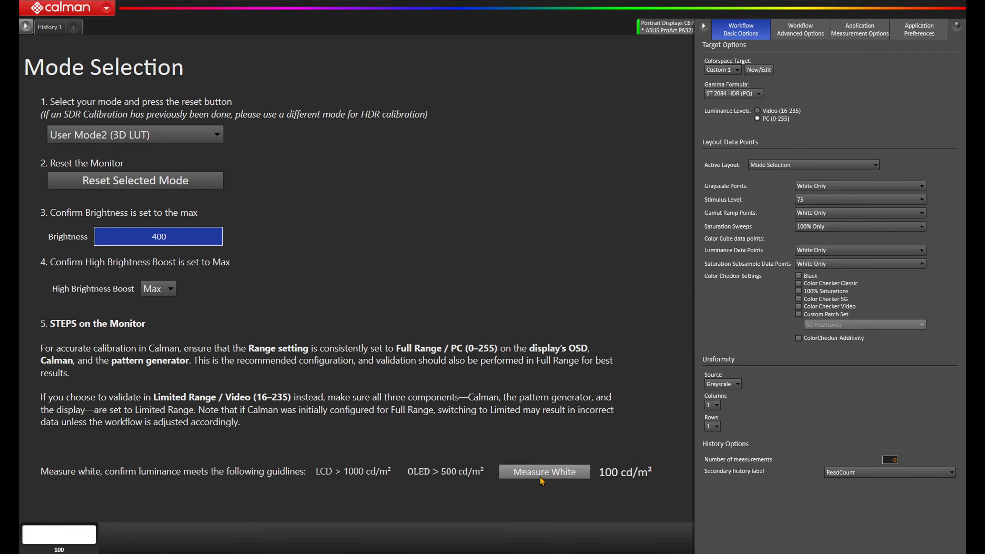
{"action": "left_click", "coordinate": [541, 480]}
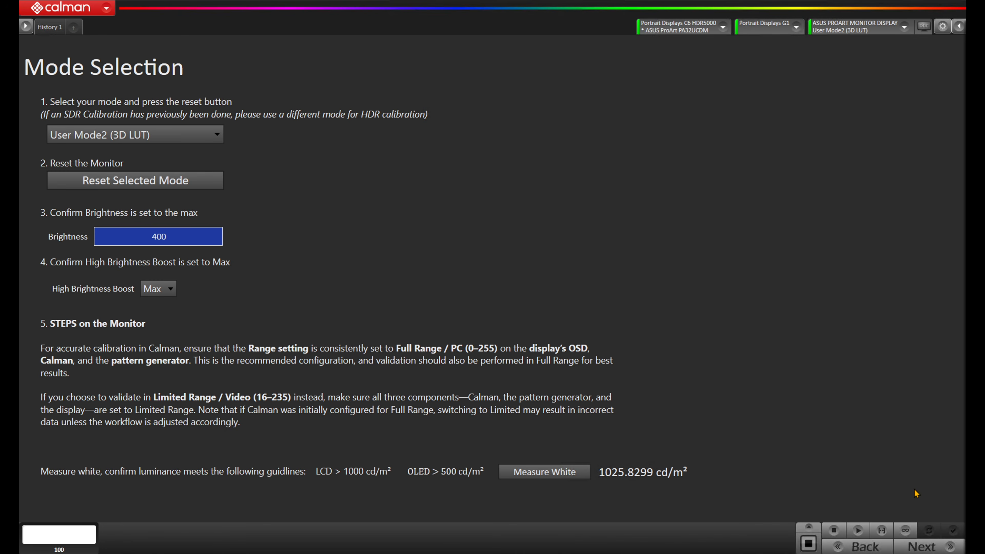
{"action": "left_click", "coordinate": [931, 547]}
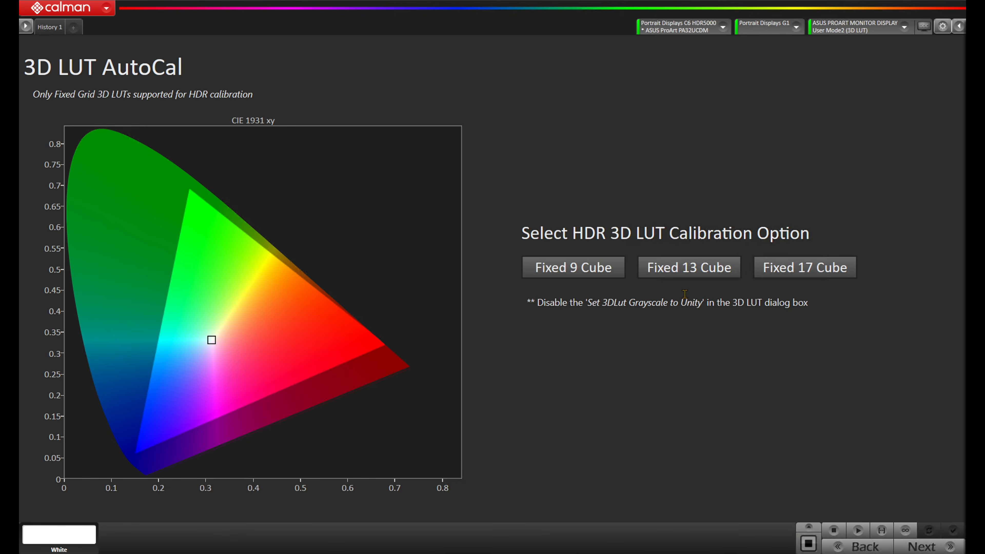
Run the Fixed 13 Cube HDR 3D LUT AutoCal at Full Range (0-255) with Set 3DLut Grayscale to unity disabled.
{"action": "left_click", "coordinate": [693, 274]}
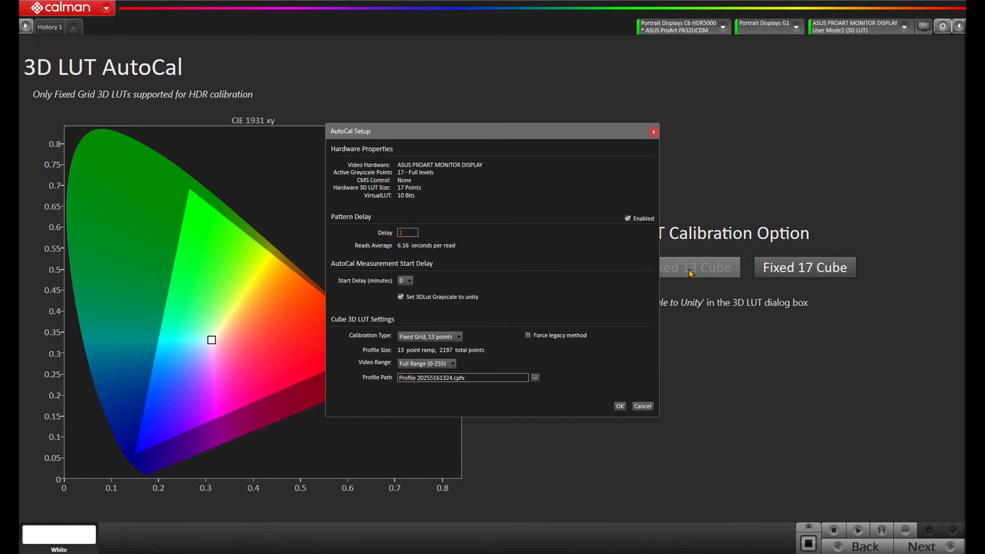
{"action": "left_click", "coordinate": [410, 299]}
{"action": "left_click", "coordinate": [619, 406]}
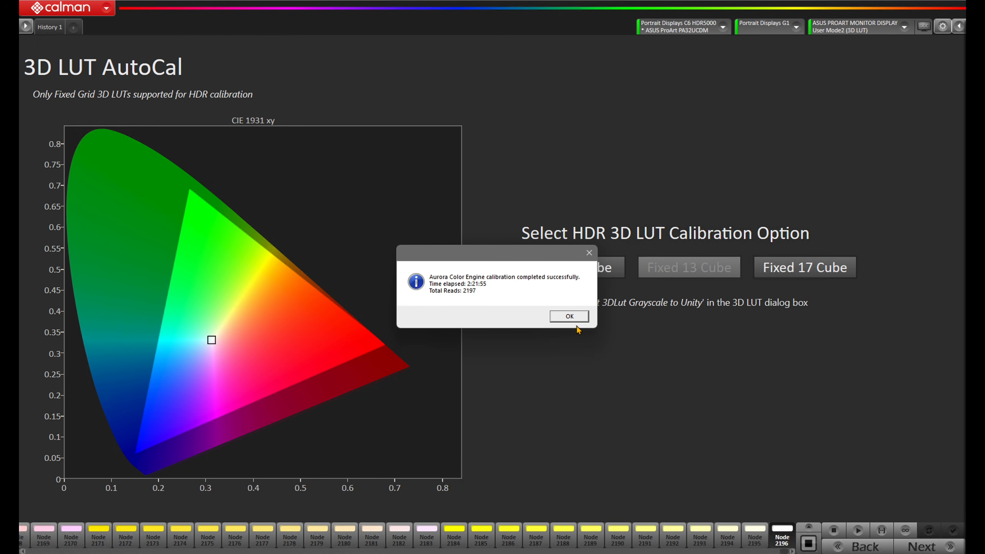
{"action": "left_click", "coordinate": [570, 318]}
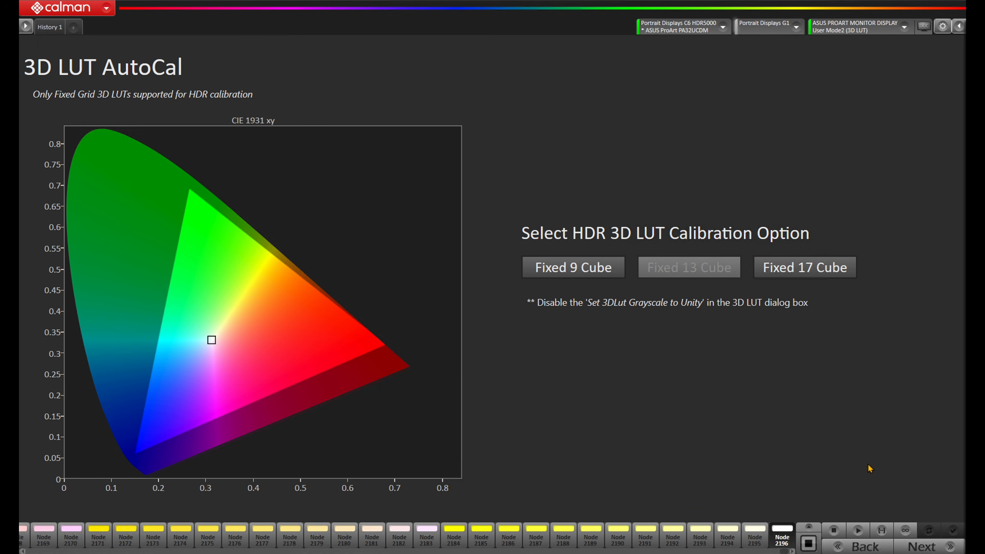
Capture the post-calibration grayscale and color series with 21 Point 5% step 0-100%, and continue toward the ColorChecker page.
{"action": "left_click", "coordinate": [911, 549]}
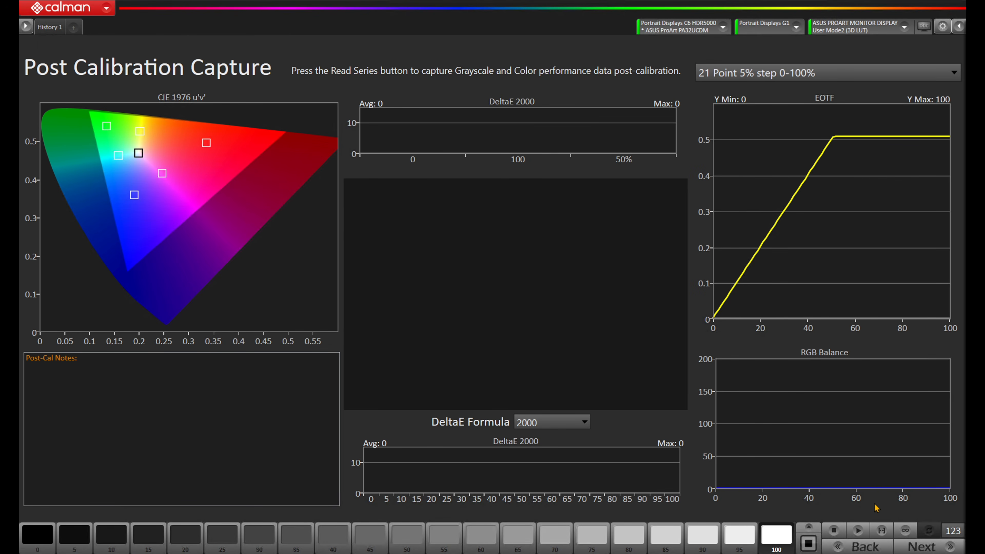
{"action": "left_click", "coordinate": [883, 530]}
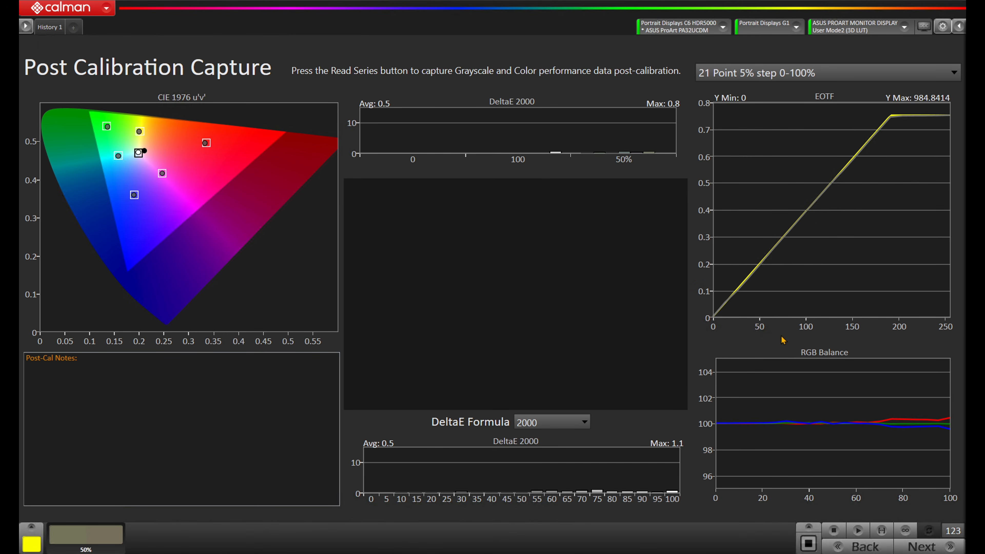
{"action": "left_click", "coordinate": [923, 547]}
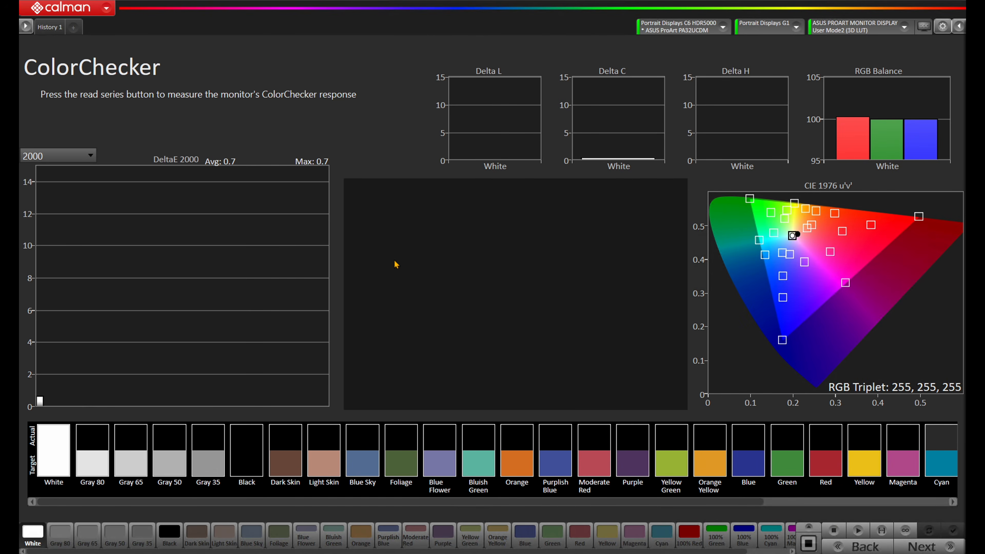
Measure the monitor's ColorChecker series and start reading the DCI P3 25% Sweeps saturation series.
{"action": "left_click", "coordinate": [882, 531]}
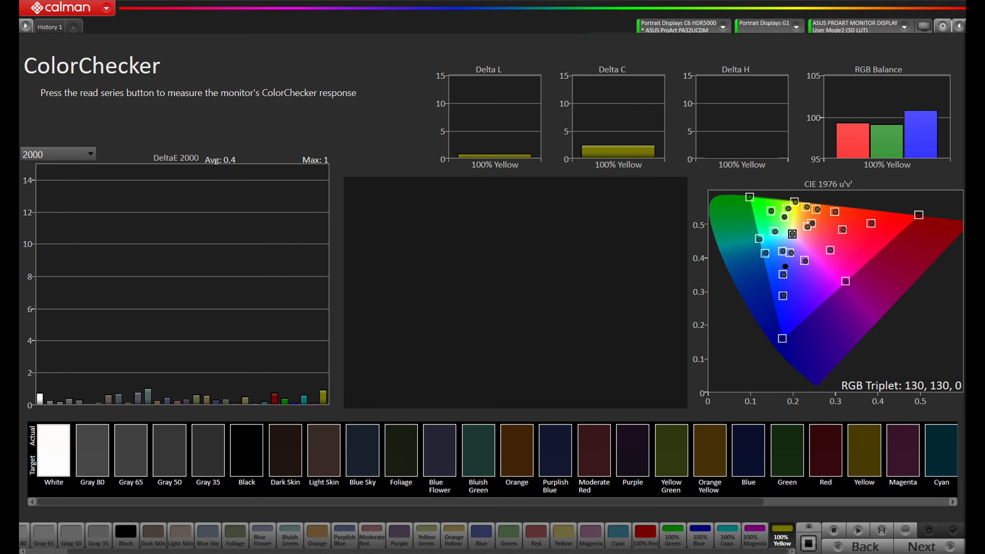
{"action": "mouse_move", "coordinate": [284, 501]}
{"action": "left_mouse_down"}
{"action": "mouse_move", "coordinate": [466, 502]}
{"action": "mouse_move", "coordinate": [267, 502]}
{"action": "left_mouse_up"}
{"action": "left_click", "coordinate": [932, 546]}
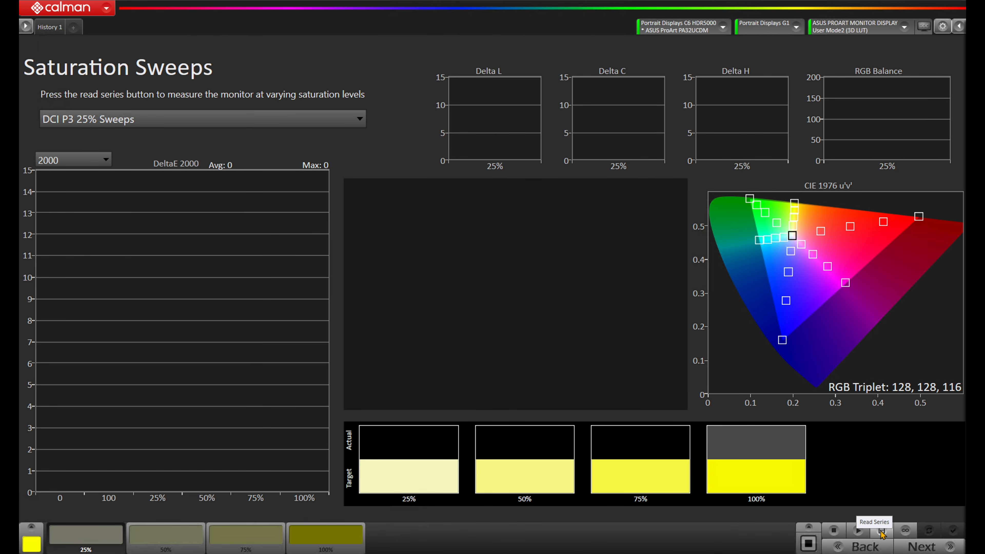
{"action": "left_click", "coordinate": [881, 530]}
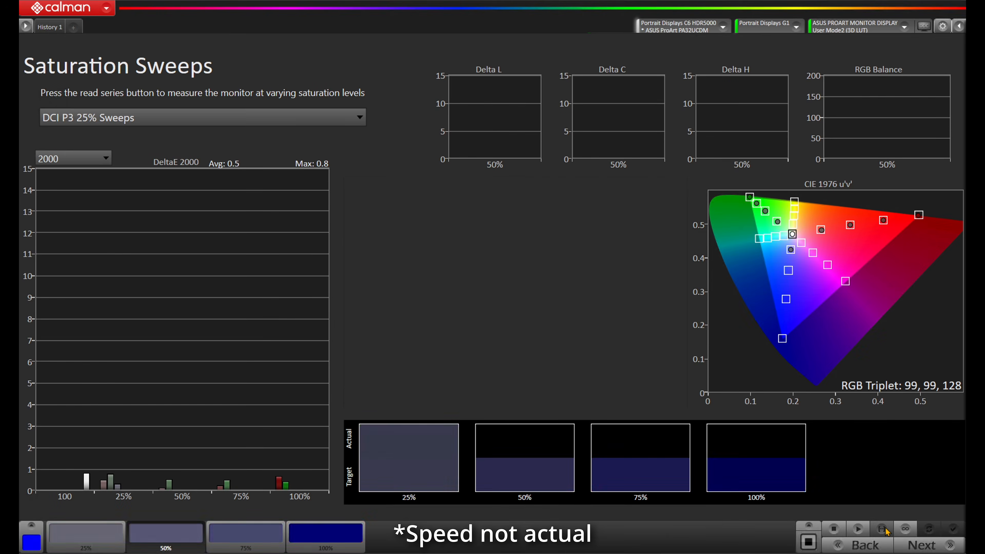